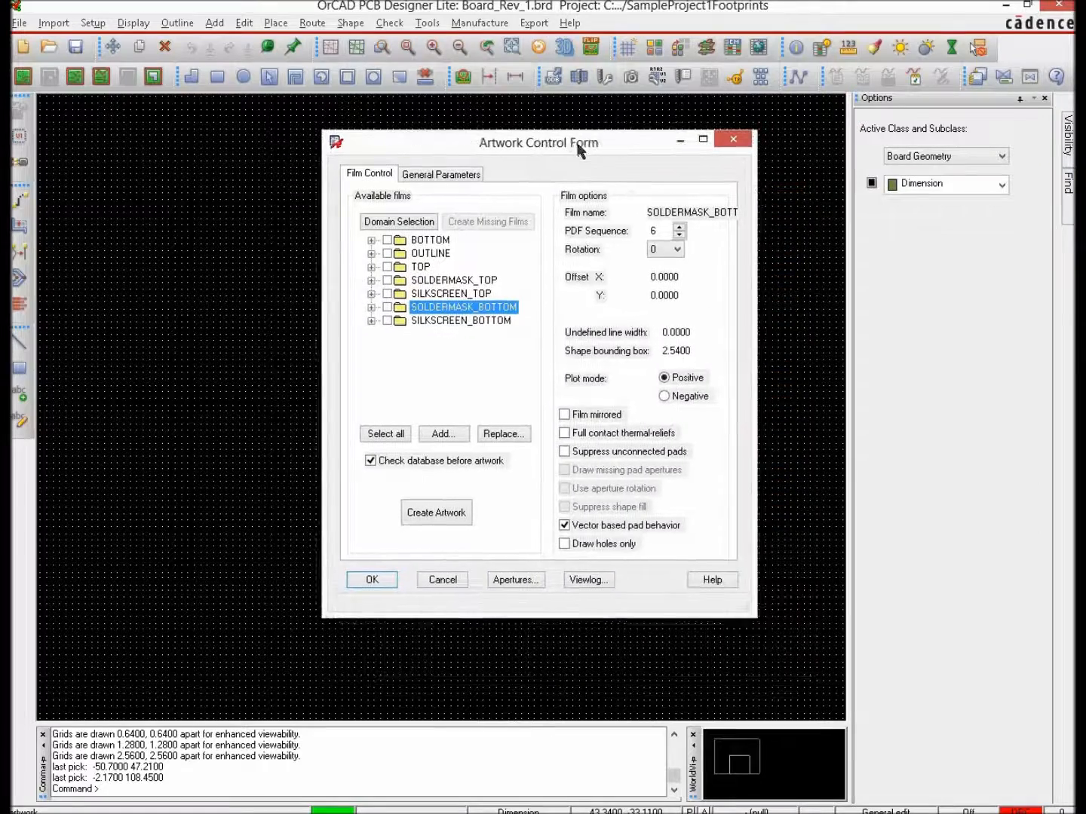
Set the undefined line width to 1.27 for the BOTTOM and OUTLINE films
left_click(432, 242)
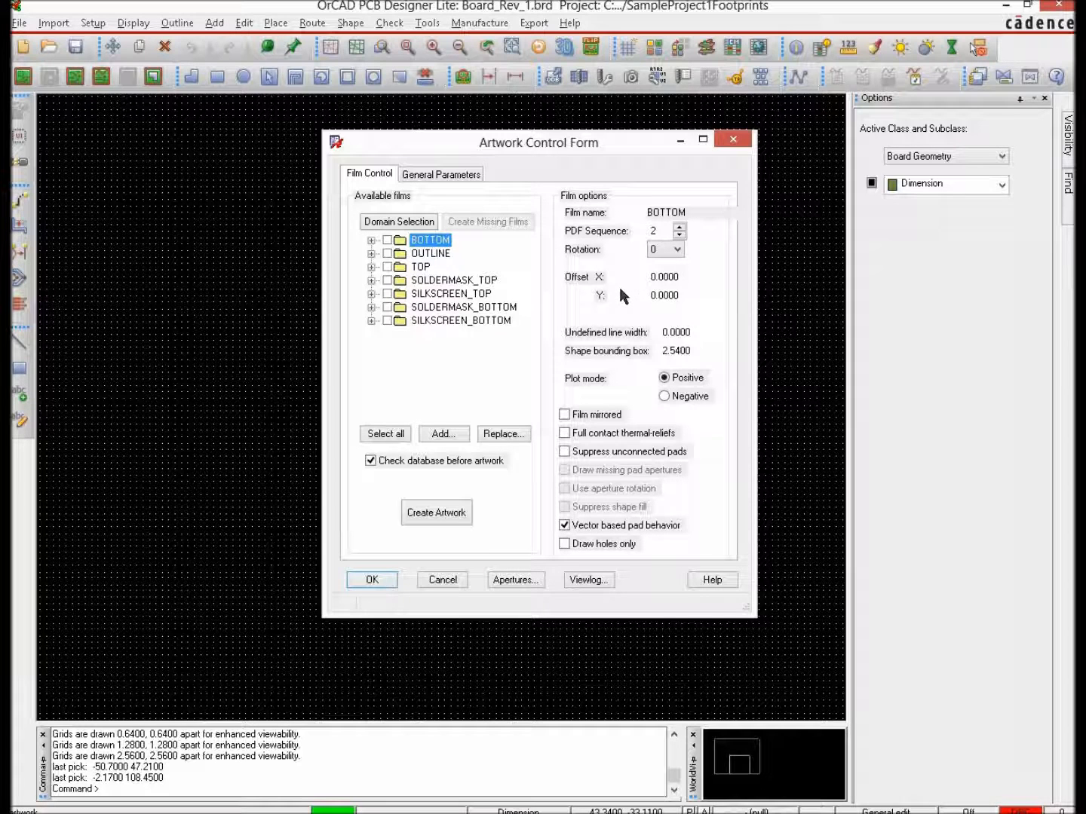
left_click(659, 280)
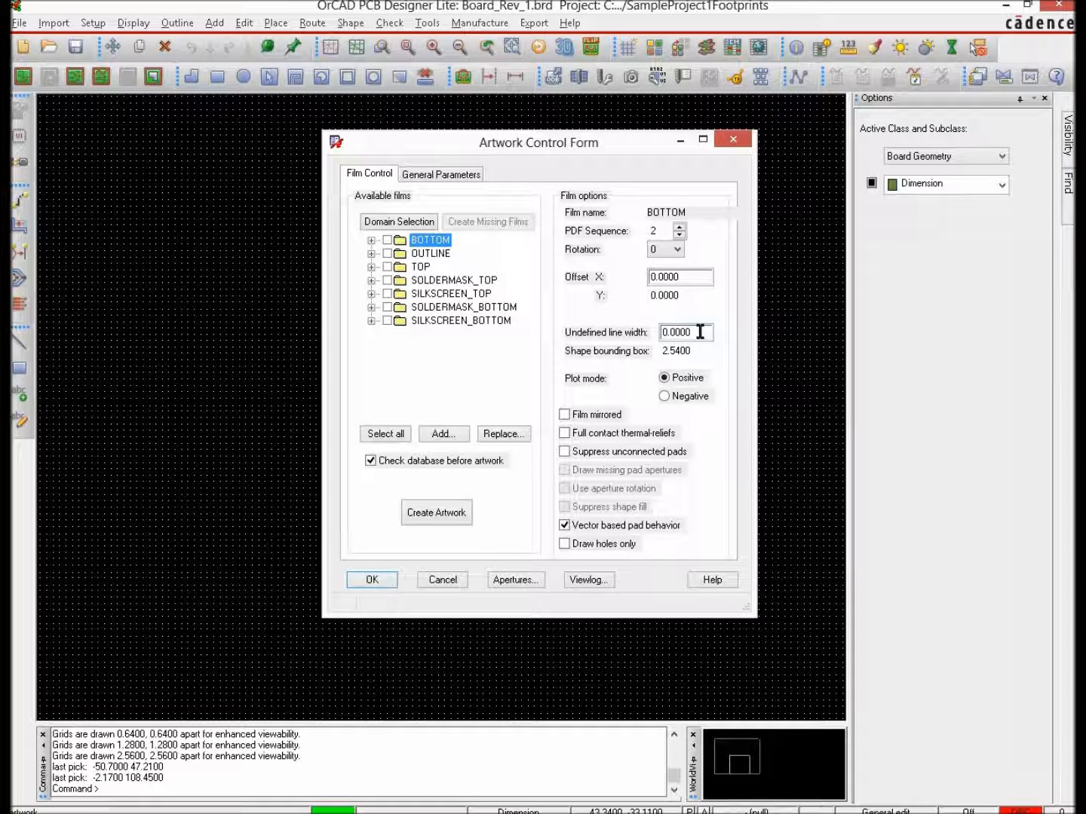
left_click_drag(700, 332, 632, 341)
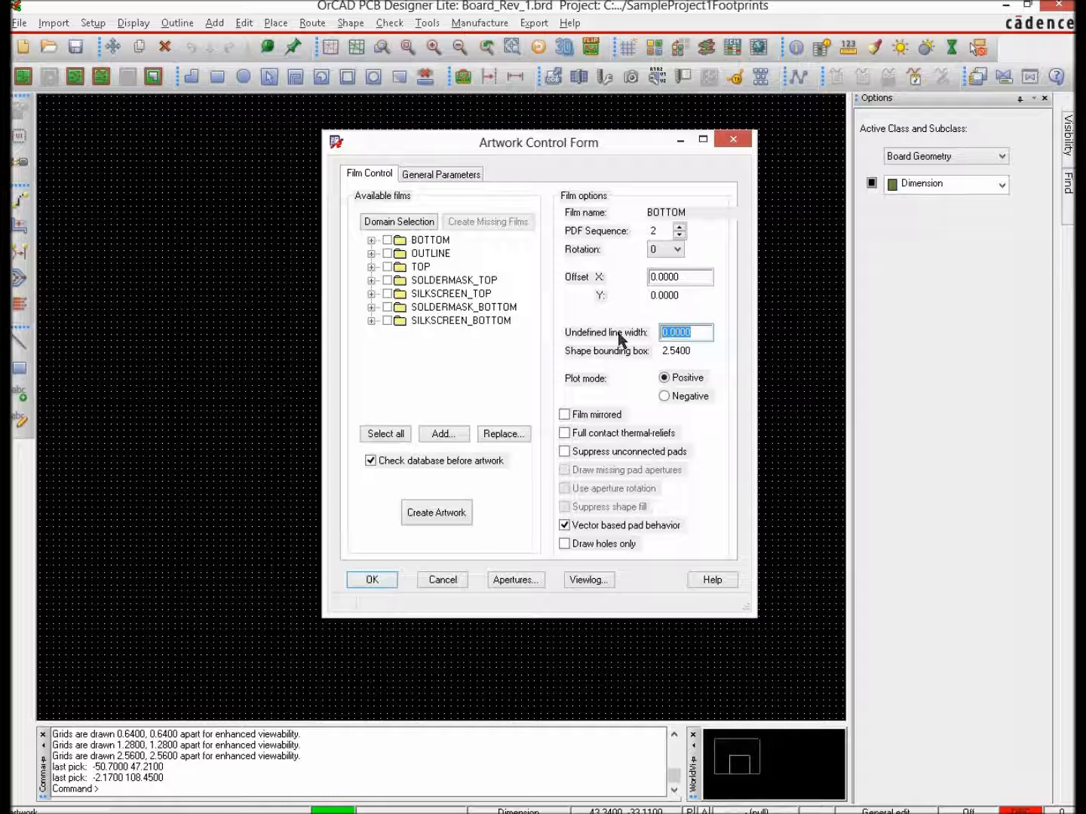
type("1.27")
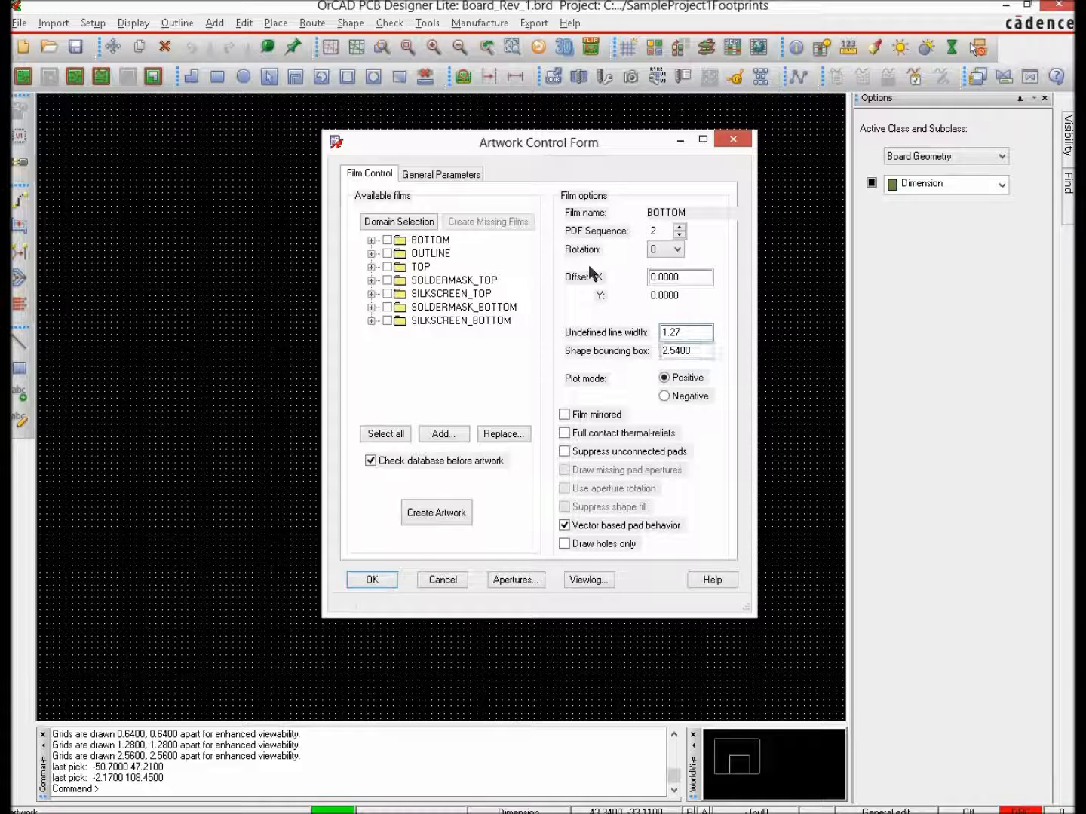
left_click(449, 254)
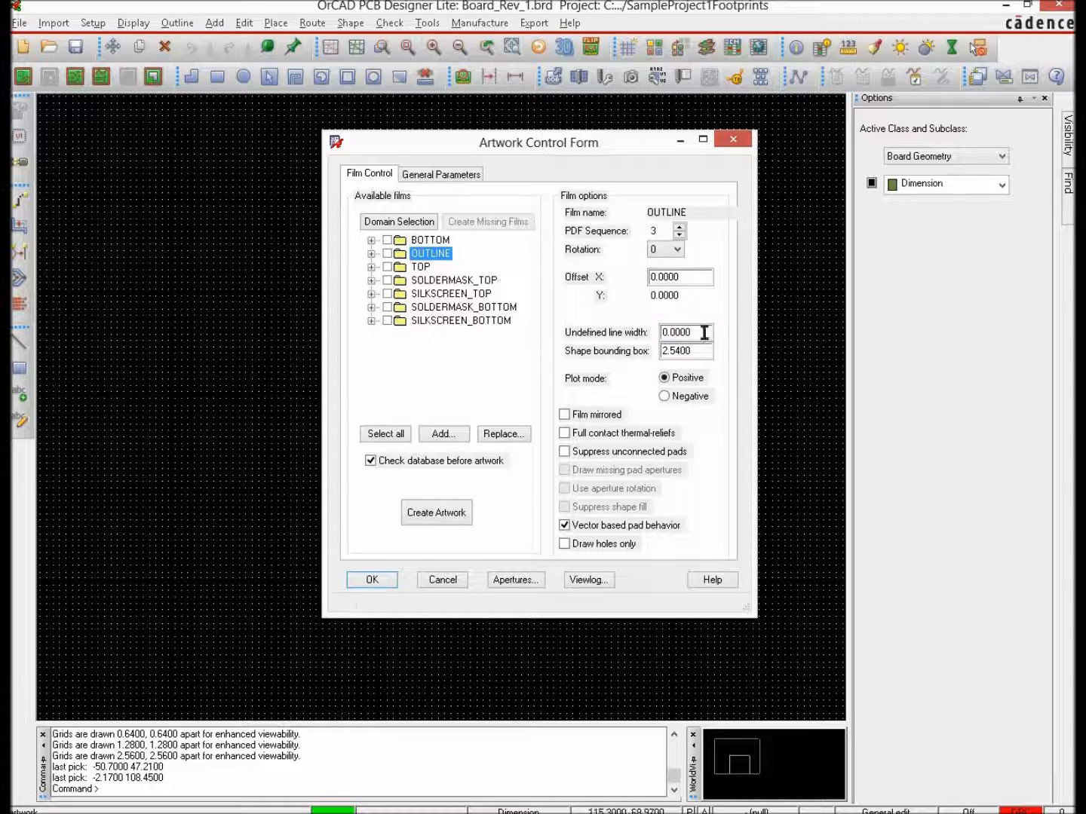
double_click(700, 332)
type("1.27")
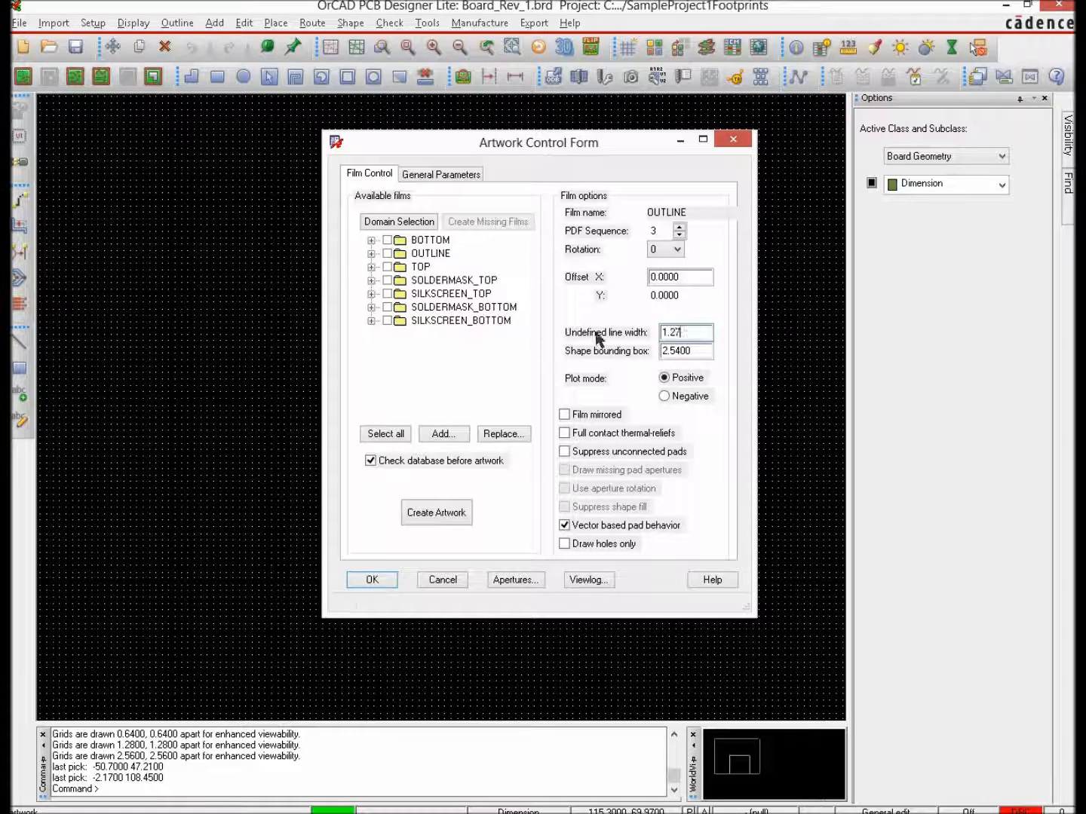
Set the undefined line width to 1.27 for the TOP and SOLDERMASK_TOP films
left_click(420, 267)
double_click(674, 332)
left_click(438, 281)
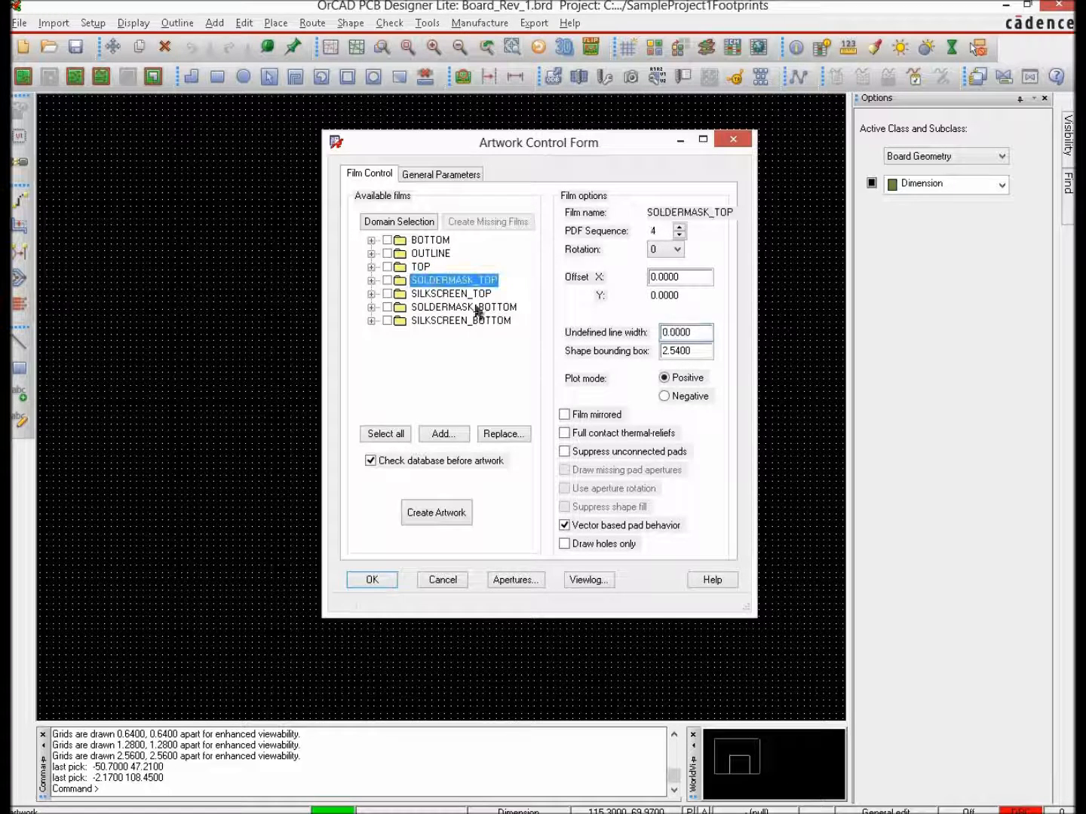
double_click(701, 331)
type("1.27")
Set the undefined line width to 1.27 for the SILKSCREEN_TOP, SOLDERMASK_BOTTOM and SILKSCREEN_BOTTOM films
left_click(440, 296)
left_click_drag(700, 331, 603, 324)
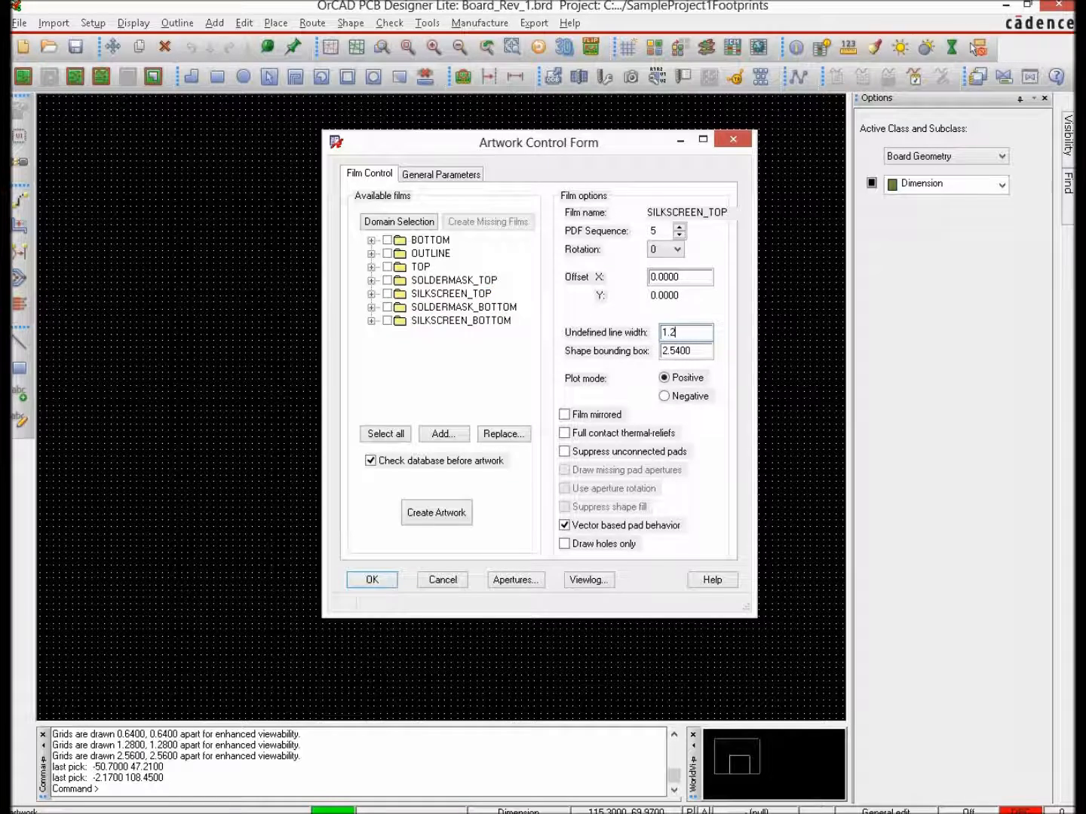
left_click(466, 307)
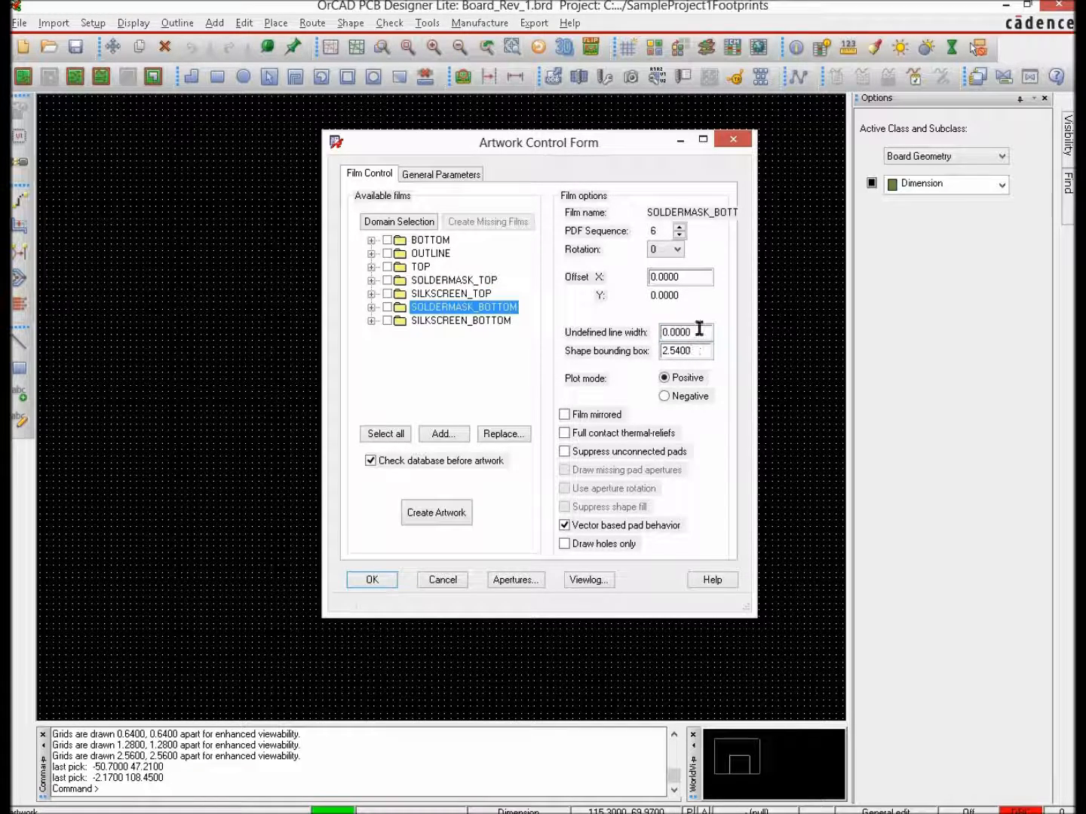
left_click_drag(700, 330, 564, 343)
type("1.27")
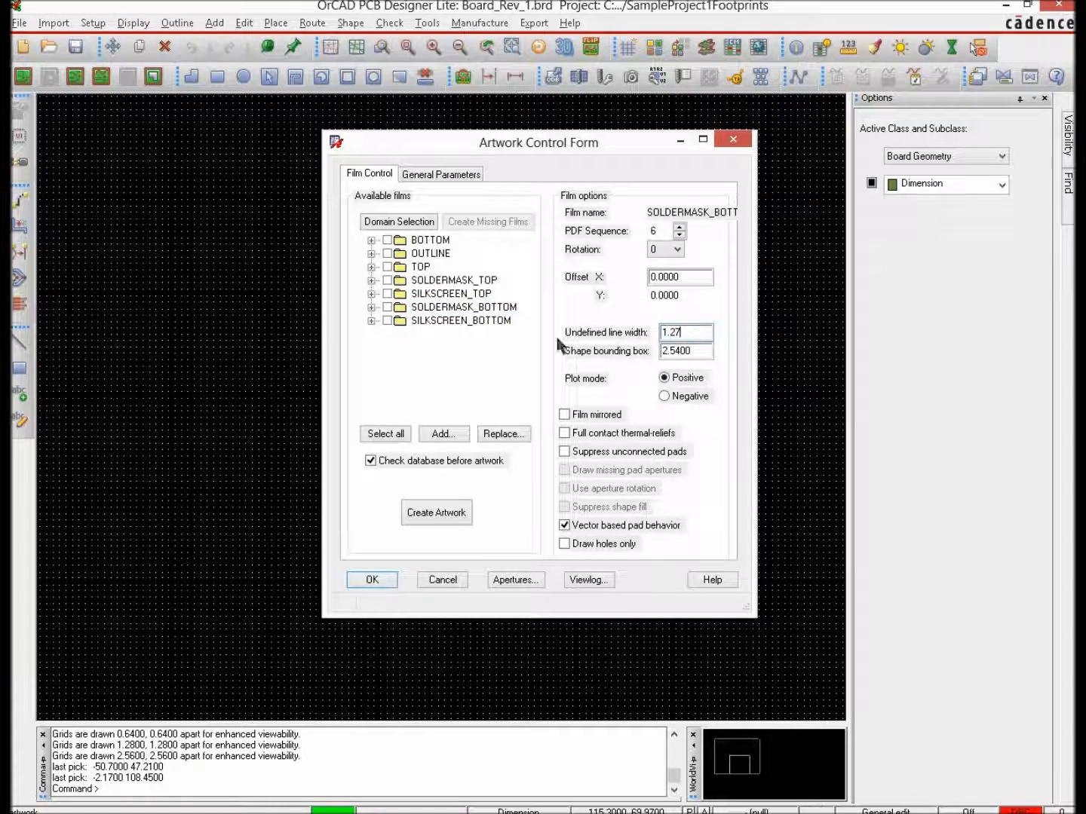
left_click(451, 322)
left_click_drag(705, 332, 541, 345)
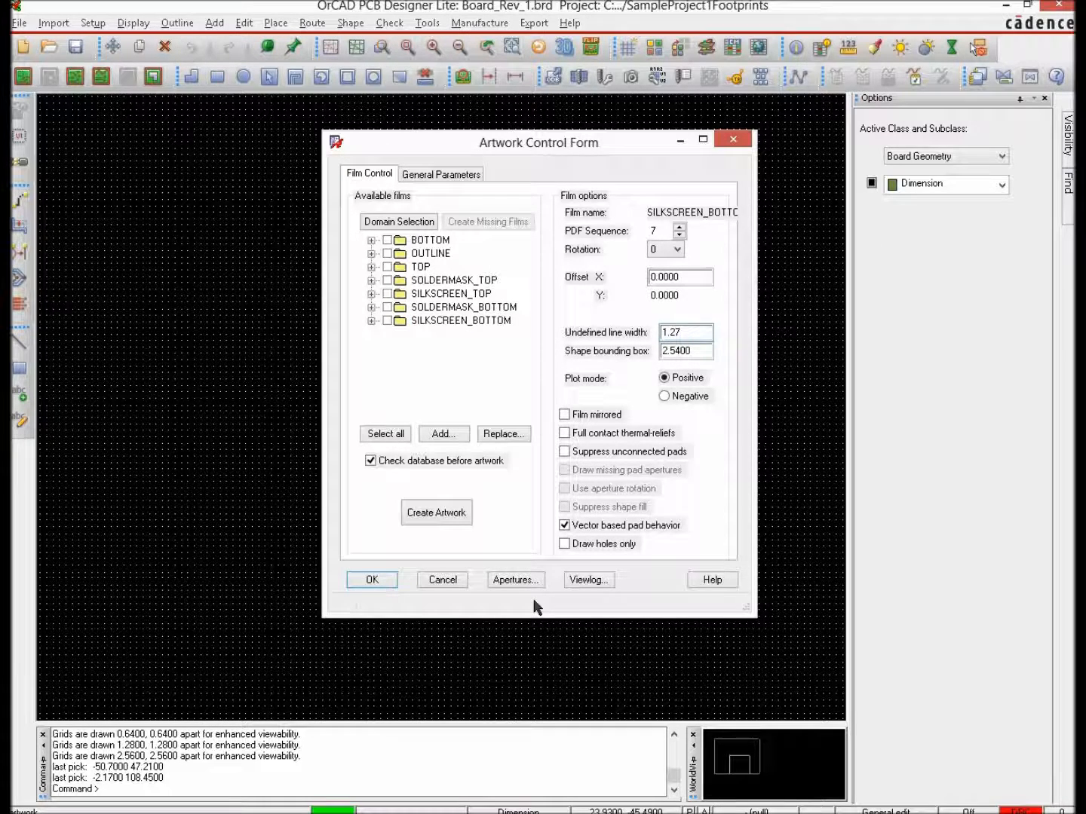
Check the undefined line width of each of the seven films, from BOTTOM through SILKSCREEN_BOTTOM
left_click(431, 241)
left_click(430, 254)
left_click(422, 268)
left_click(427, 281)
left_click(429, 295)
left_click(431, 308)
left_click(433, 321)
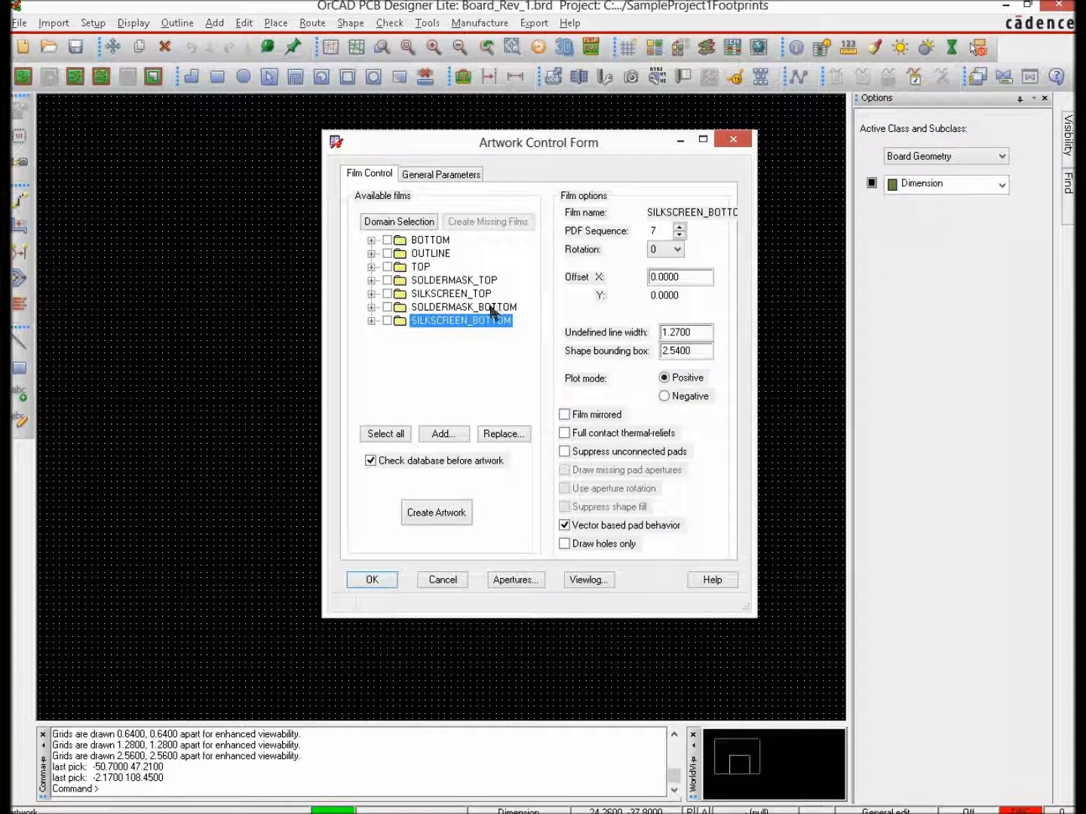
Set the artwork format to 4 decimal places in the general parameters and dismiss the accuracy warning
left_click(420, 175)
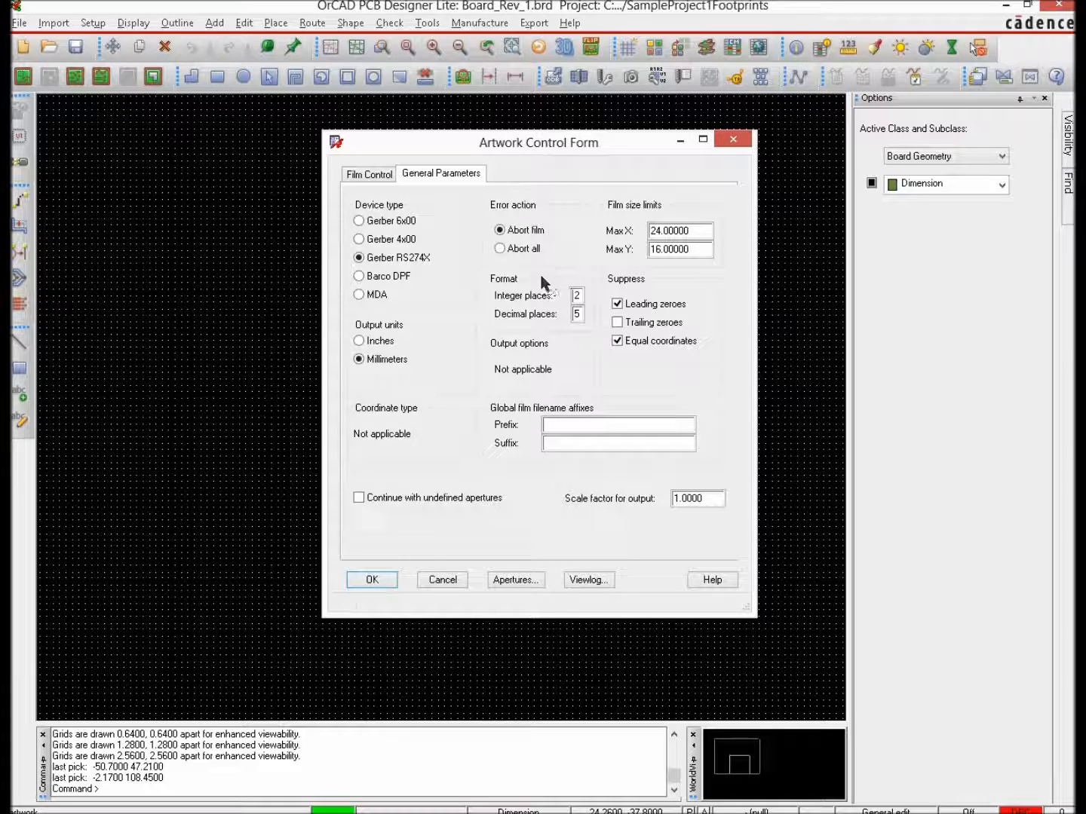
left_click(578, 314)
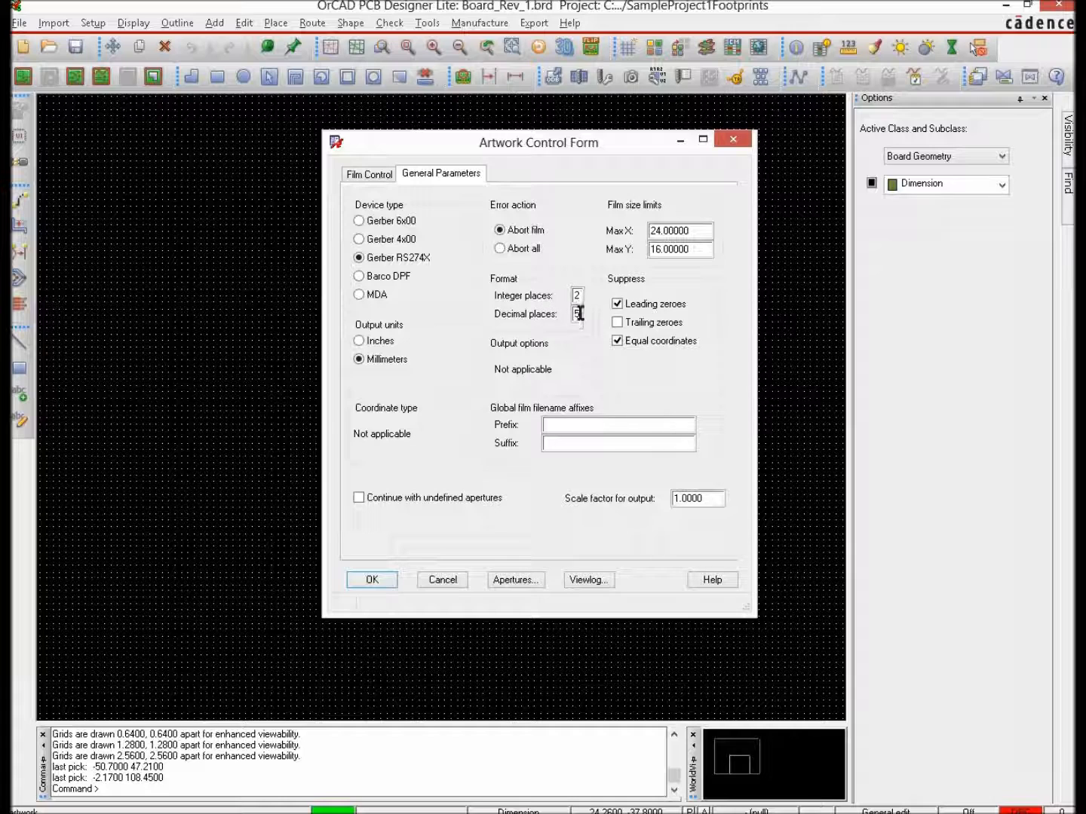
type("4")
left_click(373, 580)
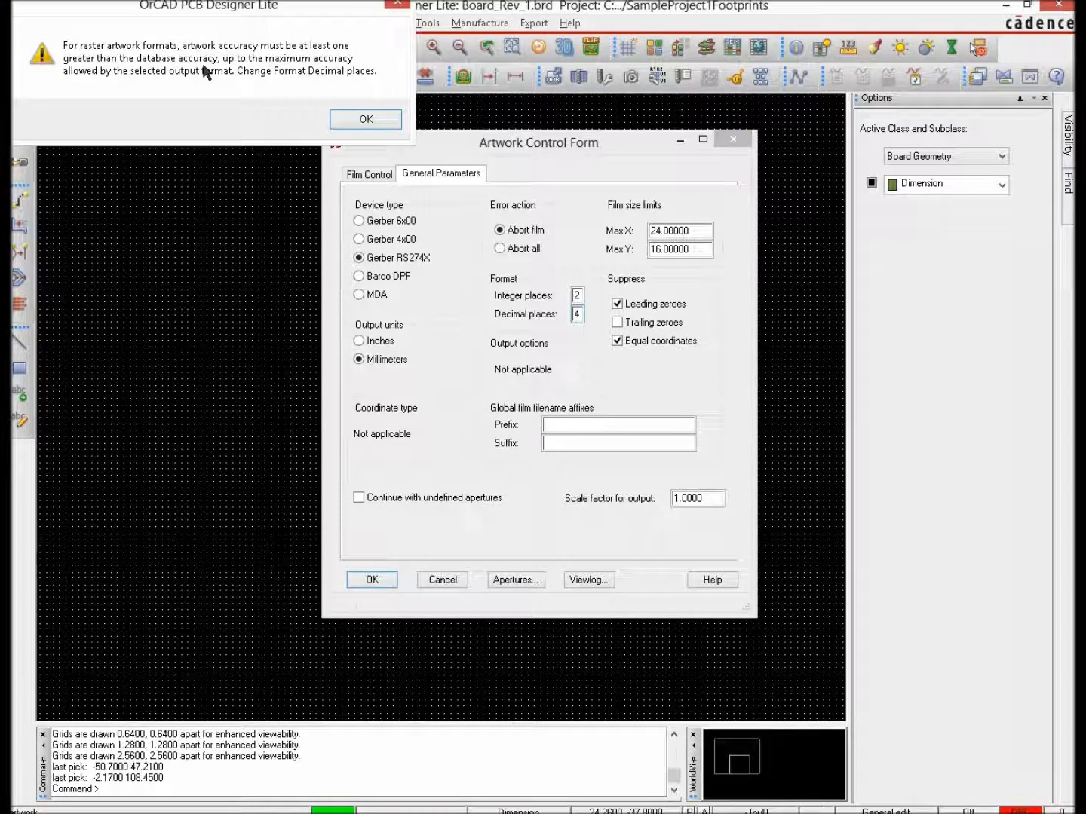
left_click(361, 119)
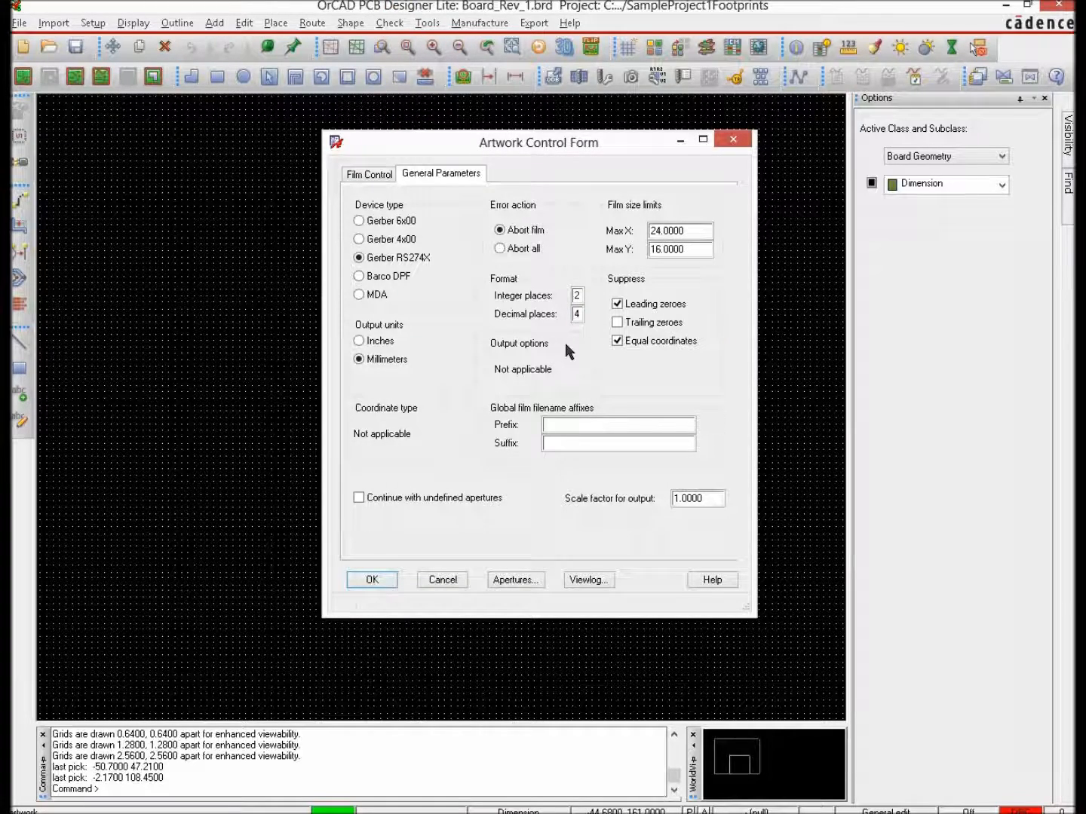
Select all seven films, including the outline, soldermask and silkscreen ones, and create the artwork
left_click(370, 175)
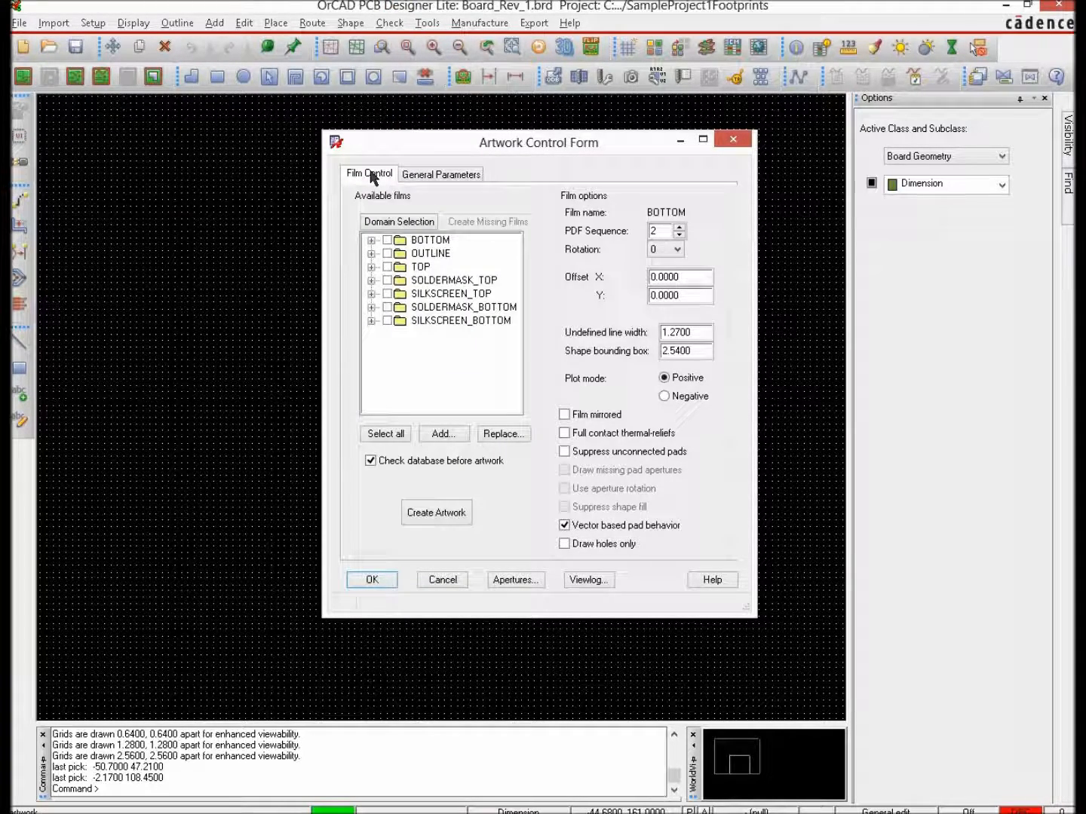
left_click(387, 241)
left_click(386, 254)
left_click(387, 267)
left_click(387, 280)
left_click(387, 293)
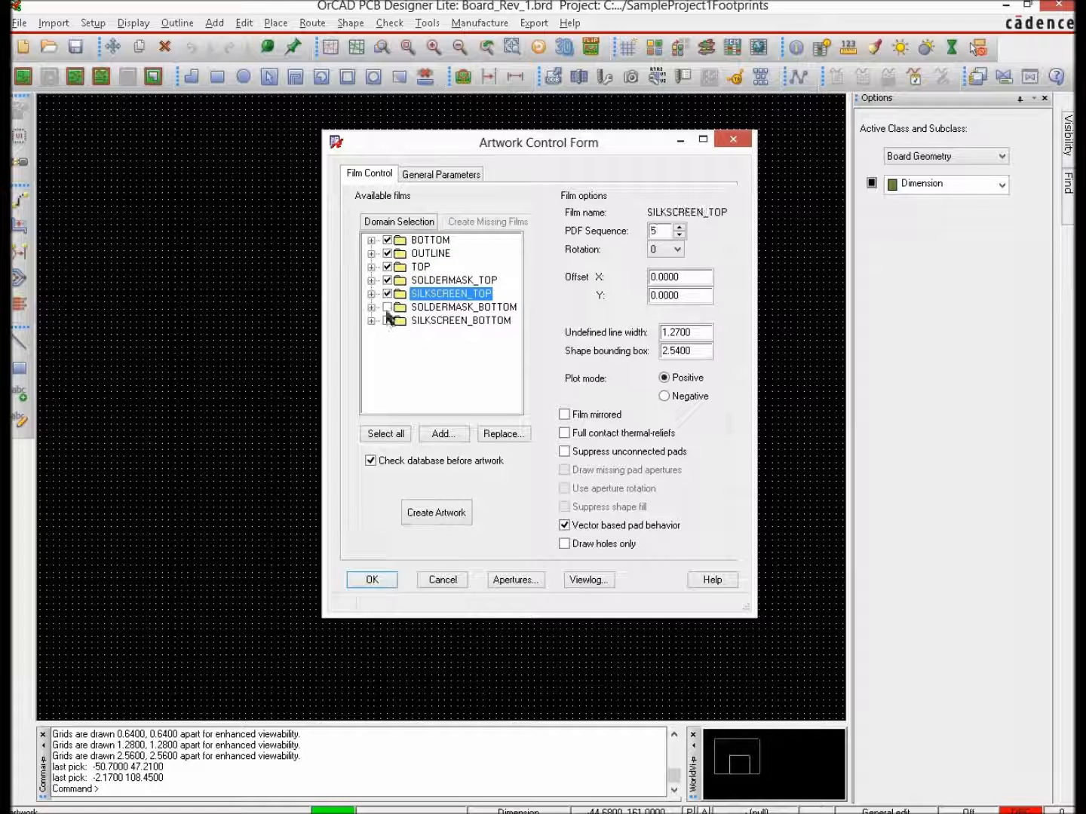
left_click(387, 307)
left_click(387, 320)
left_click(430, 519)
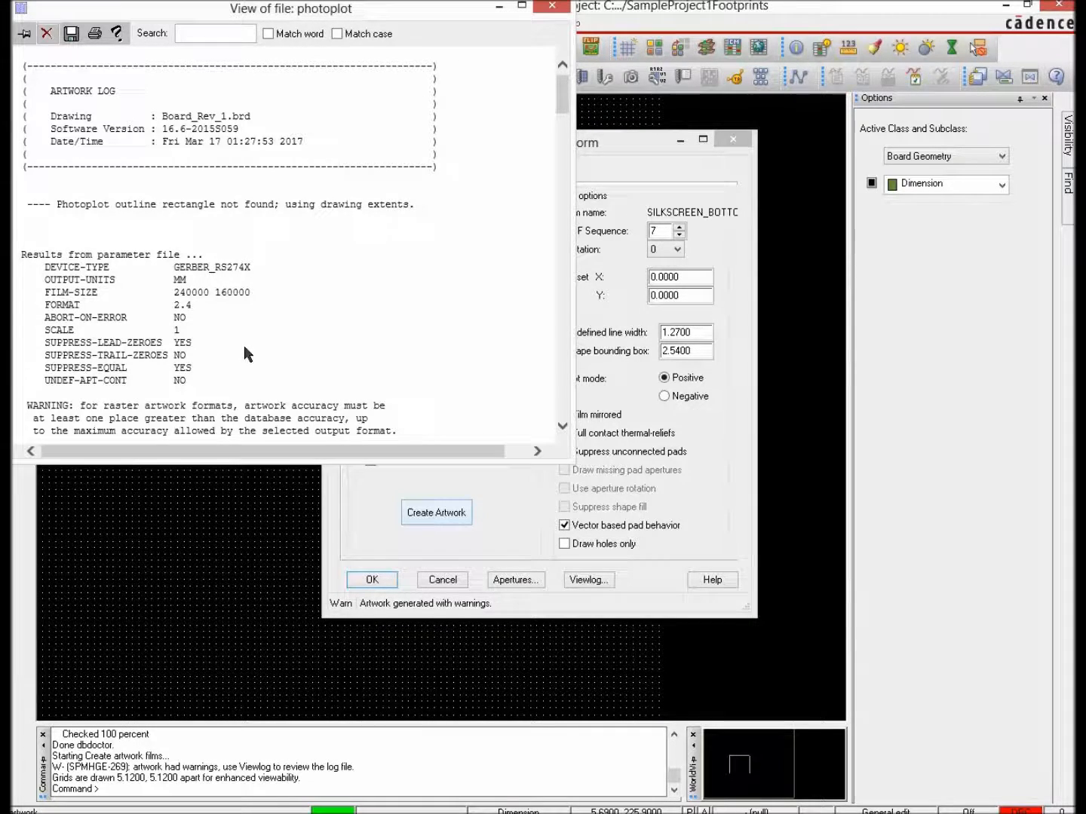
Read through the photoplot artwork log down to its summary and close it
scroll(245, 345, "down", 6)
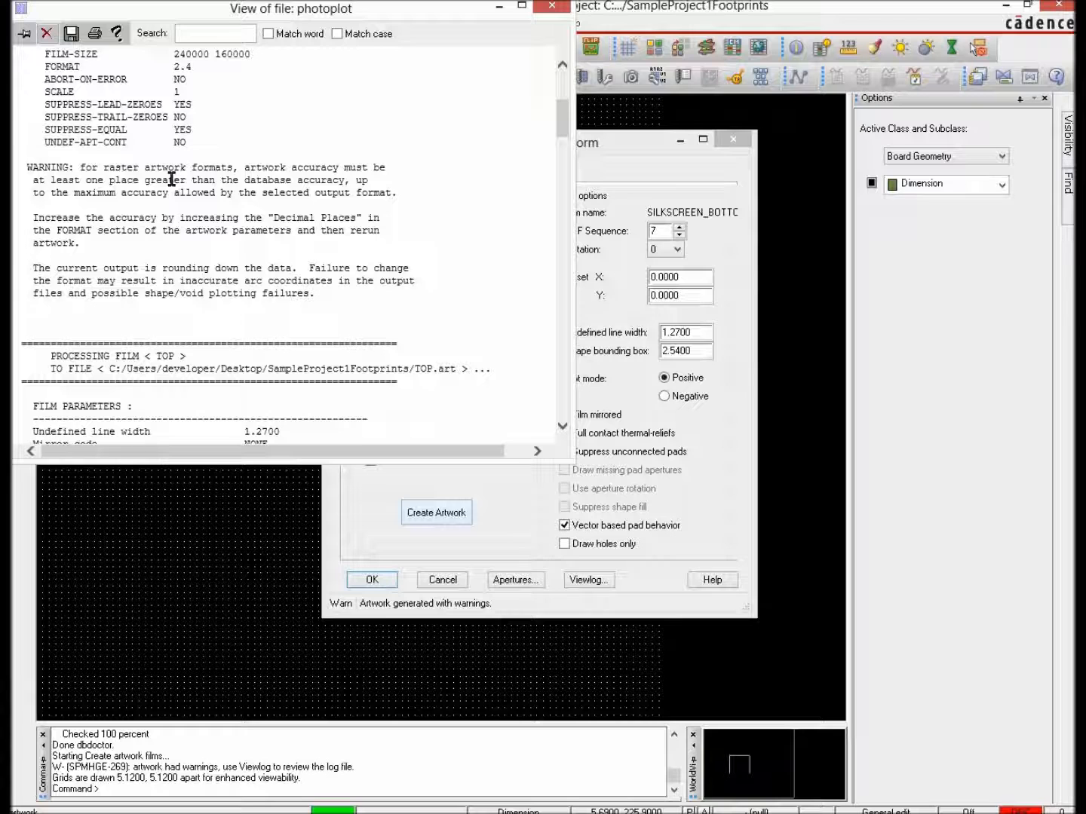
scroll(172, 179, "down", 6)
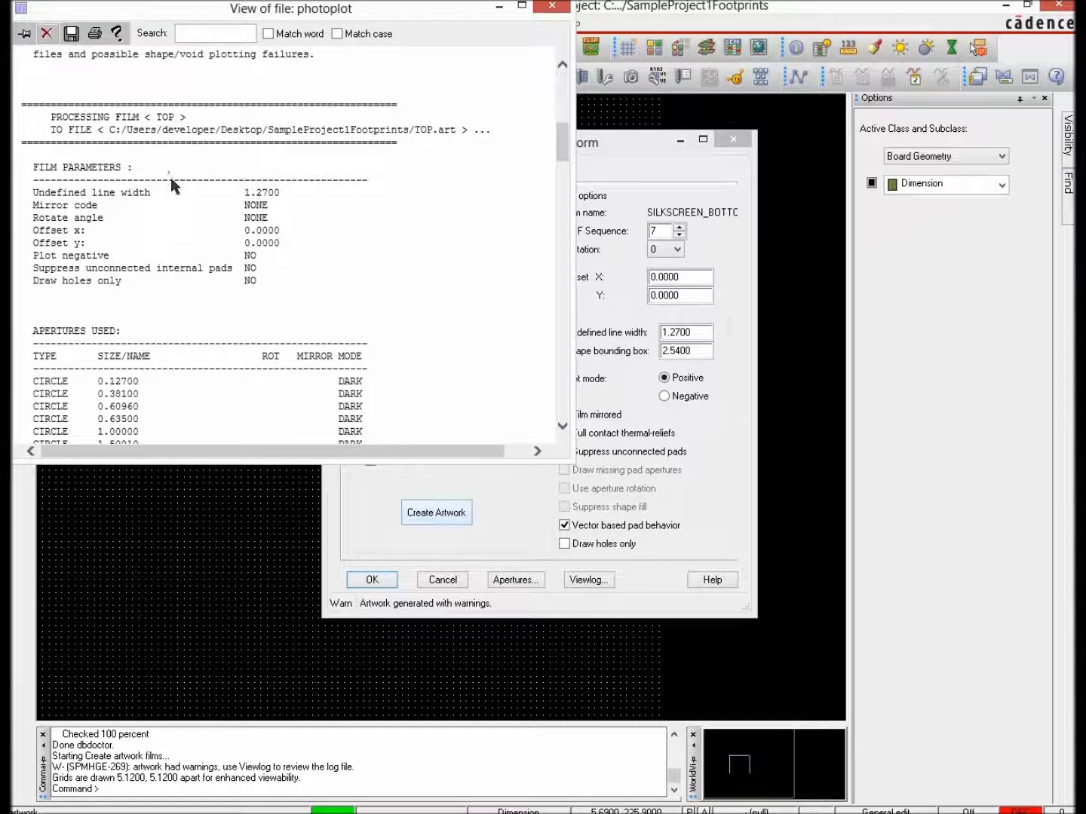
scroll(172, 179, "down", 3)
scroll(173, 178, "down", 3)
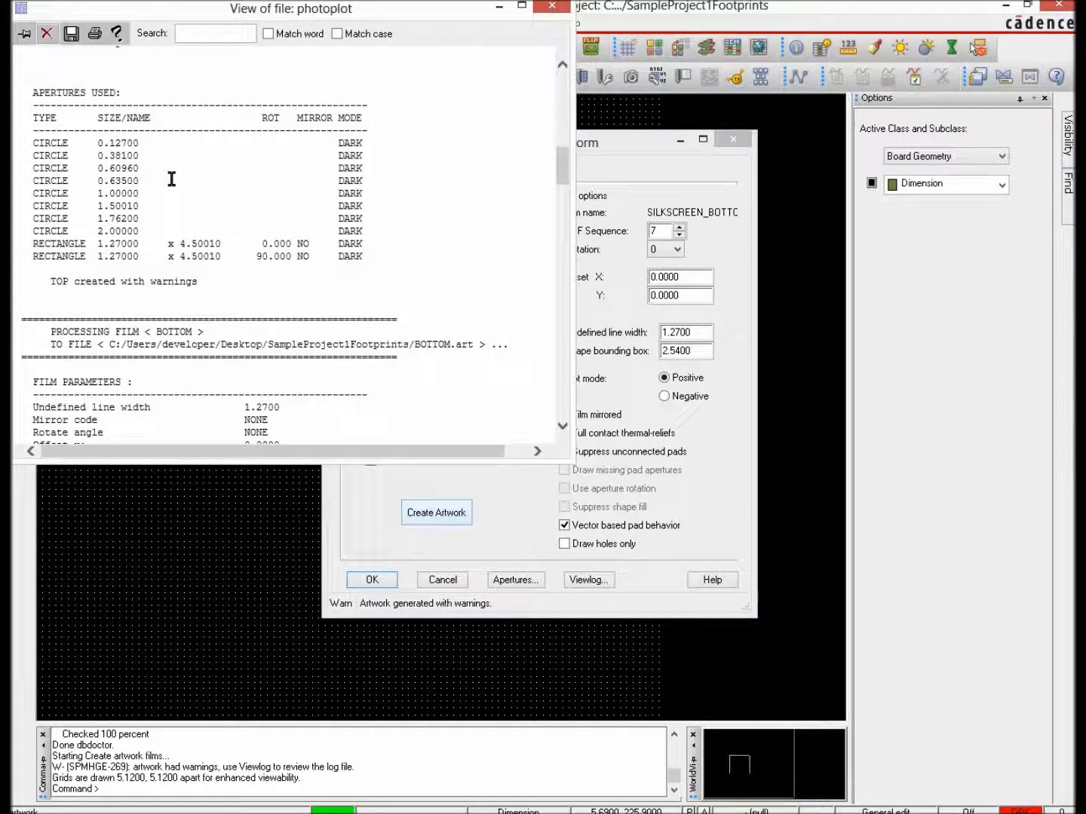
scroll(172, 179, "down", 10)
scroll(172, 180, "down", 10)
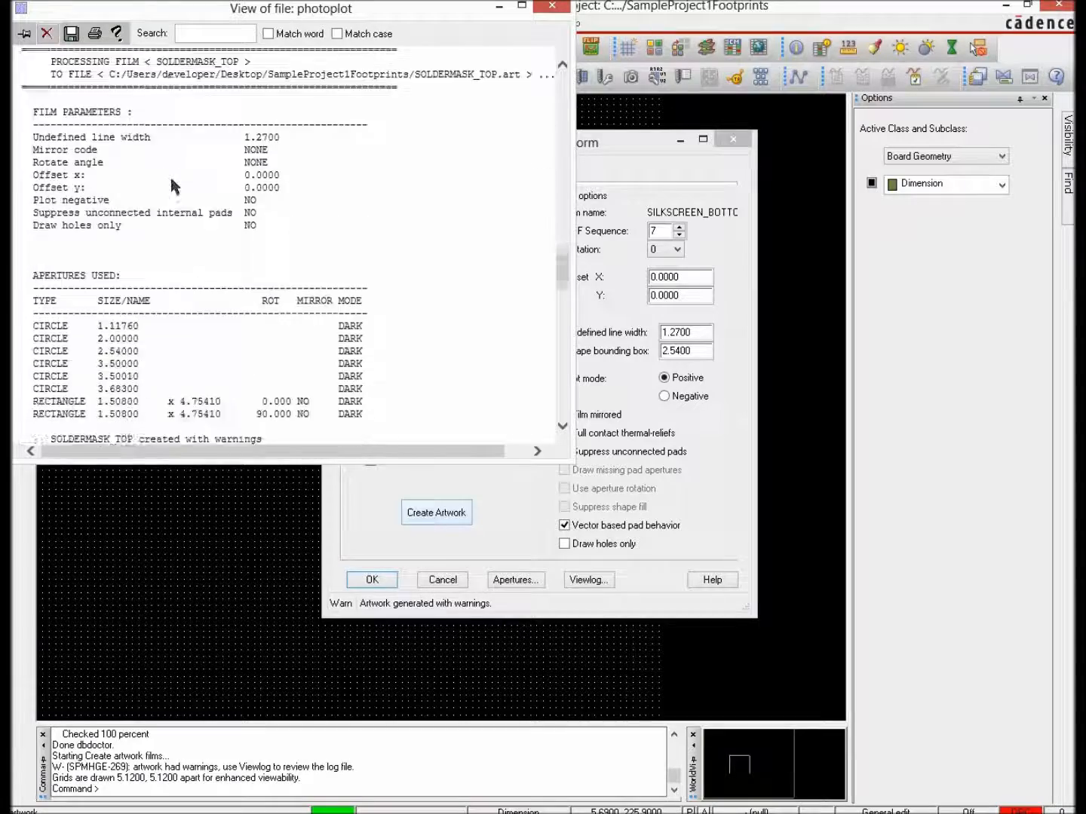
scroll(173, 183, "down", 20)
scroll(173, 178, "down", 13)
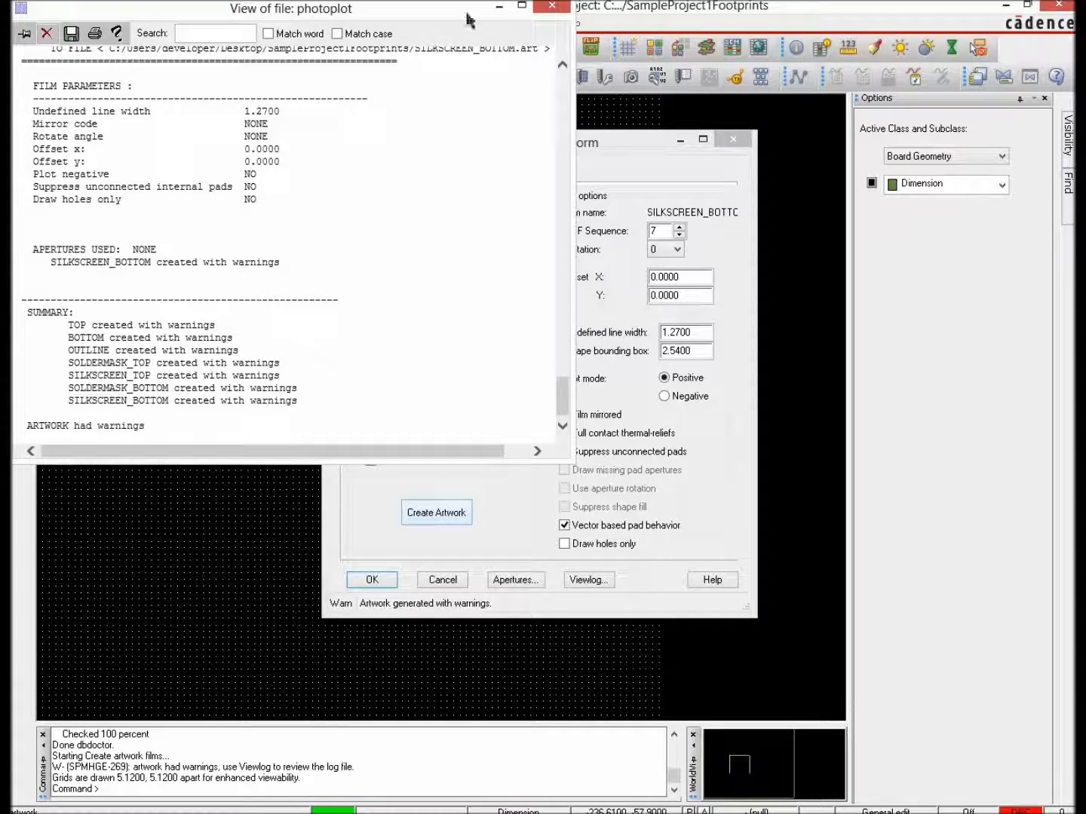
left_click(552, 7)
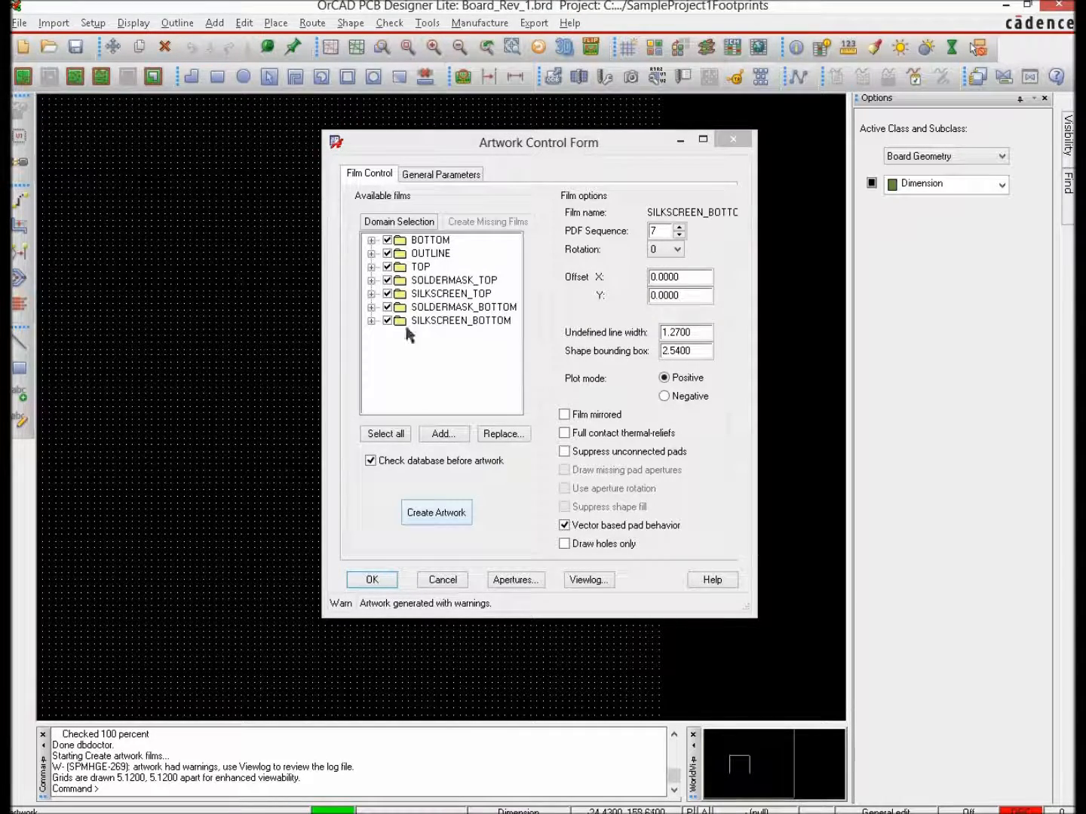
Accept the Artwork Control Form and switch to the SampleProject1Footprints folder in File Explorer, showing its full file list
left_click(372, 580)
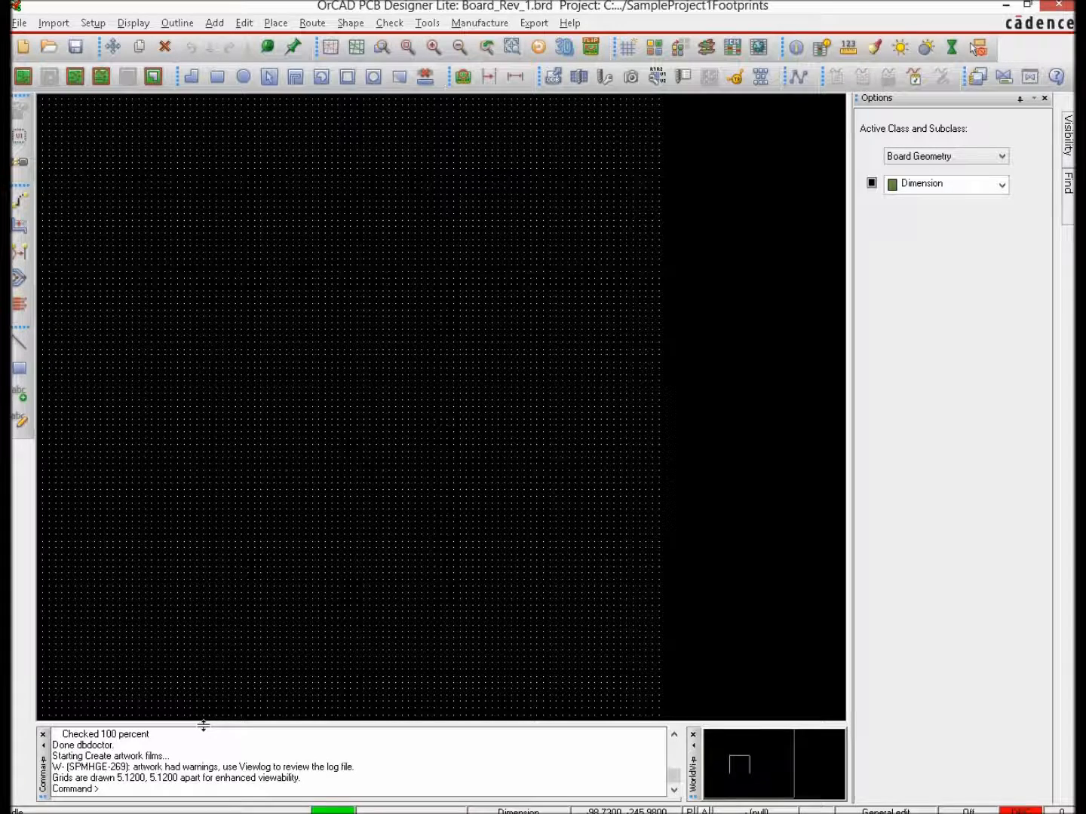
mouse_move(294, 812)
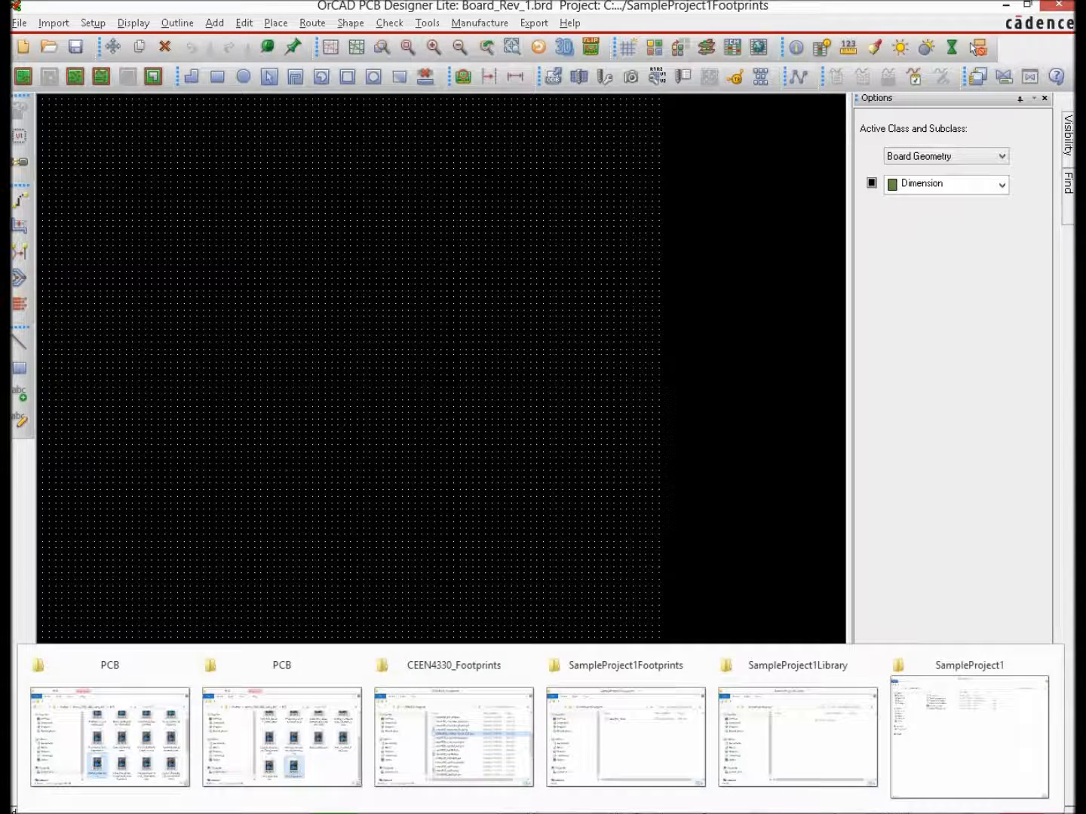
left_click(645, 739)
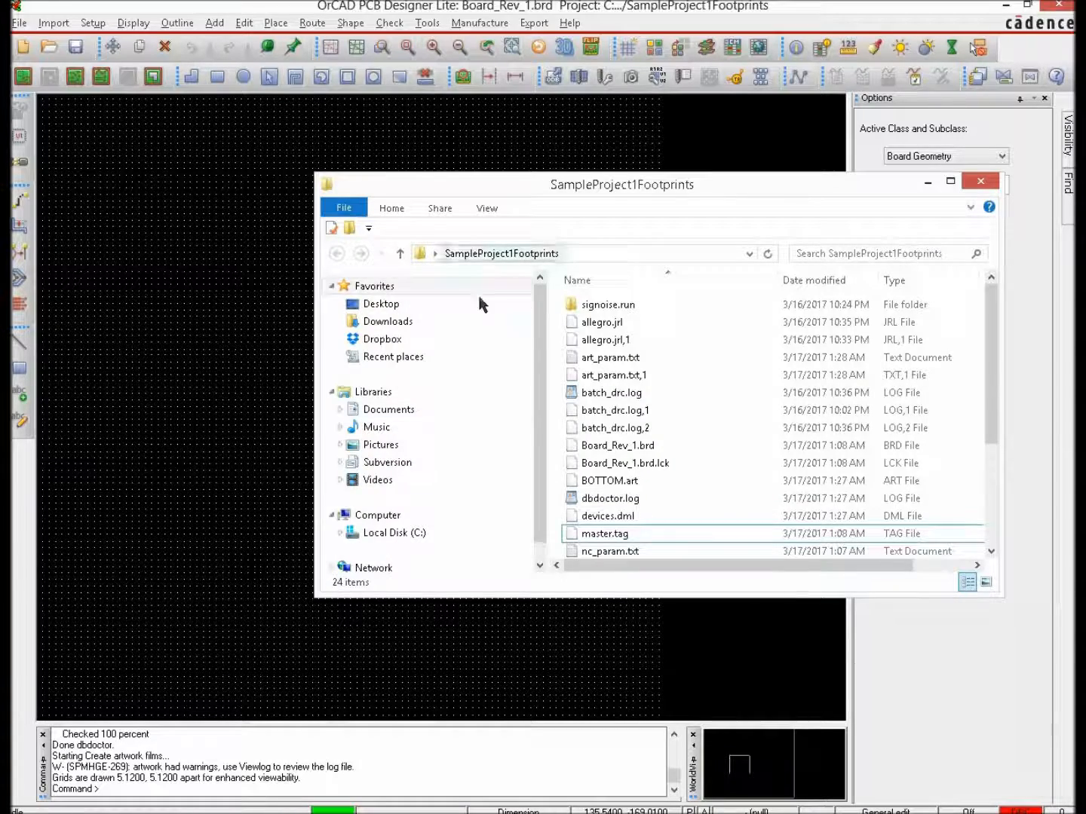
left_click_drag(992, 298, 1014, 431)
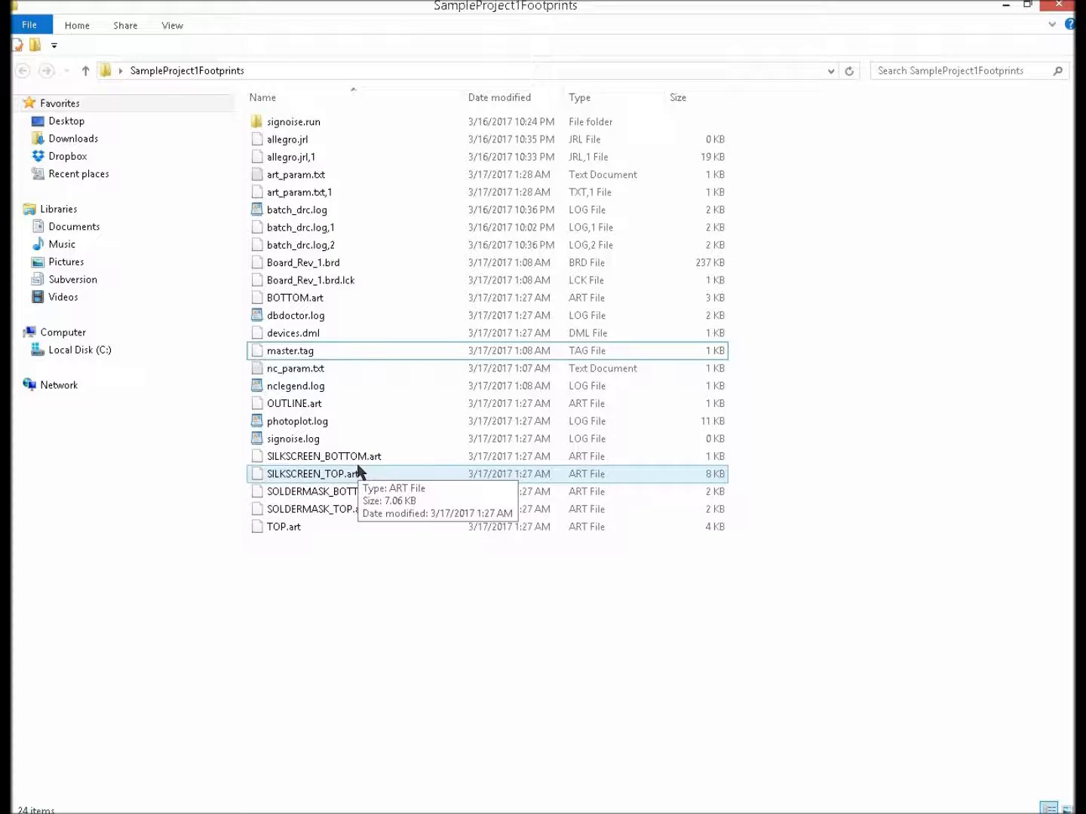
Copy the seven .art files: TOP, BOTTOM, OUTLINE, and the top and bottom silkscreen and soldermask files
left_click(295, 527)
left_click(302, 493, "shift")
left_click(295, 473, "shift")
left_click(293, 456, "shift")
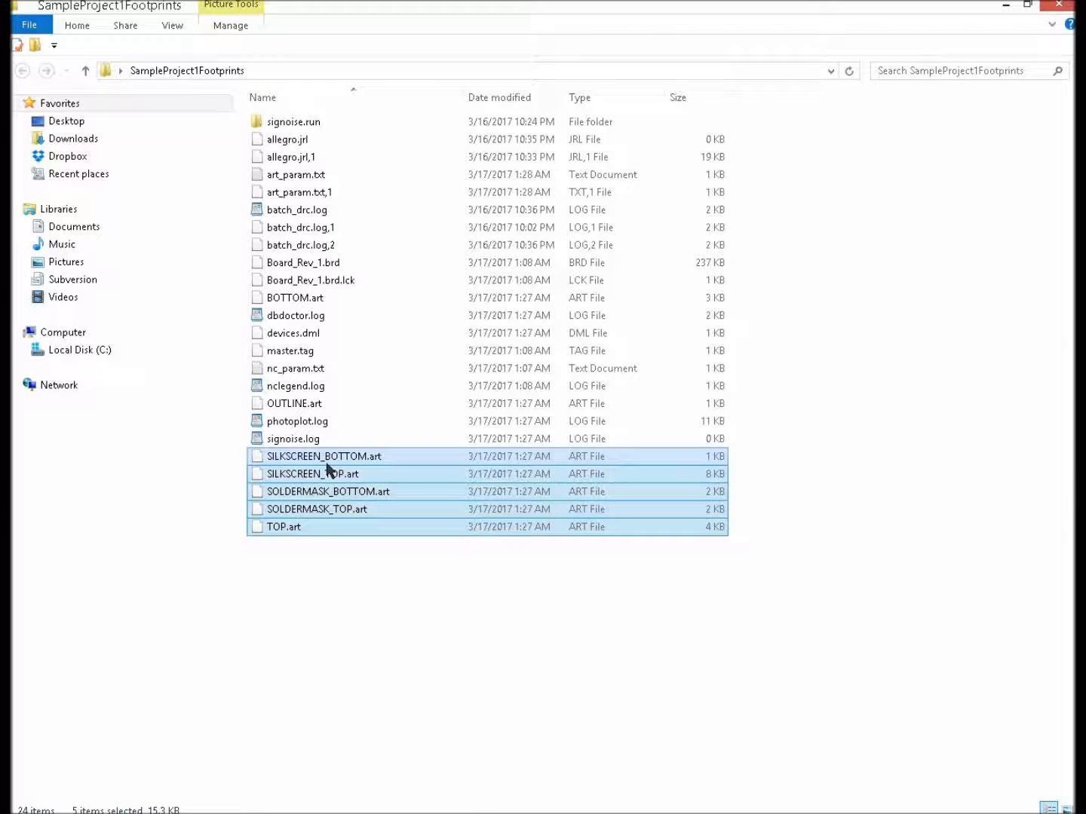
left_click(308, 300, "ctrl")
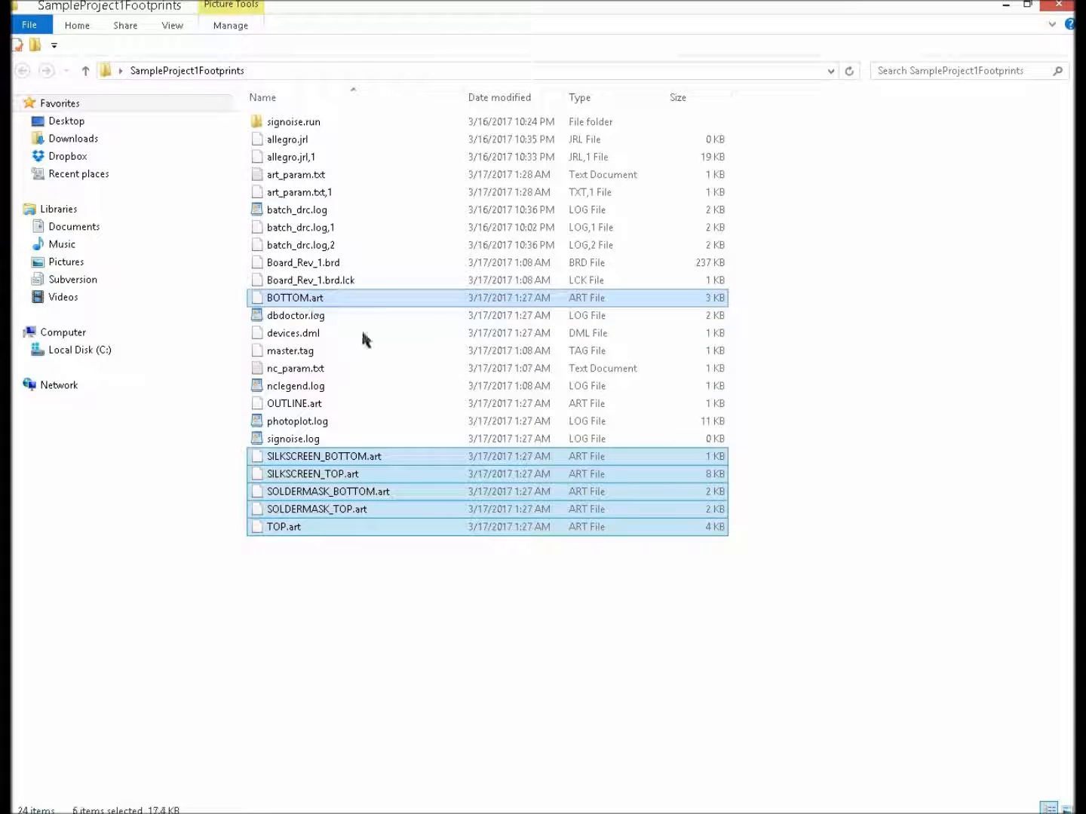
left_click(309, 404, "ctrl")
right_click(308, 407)
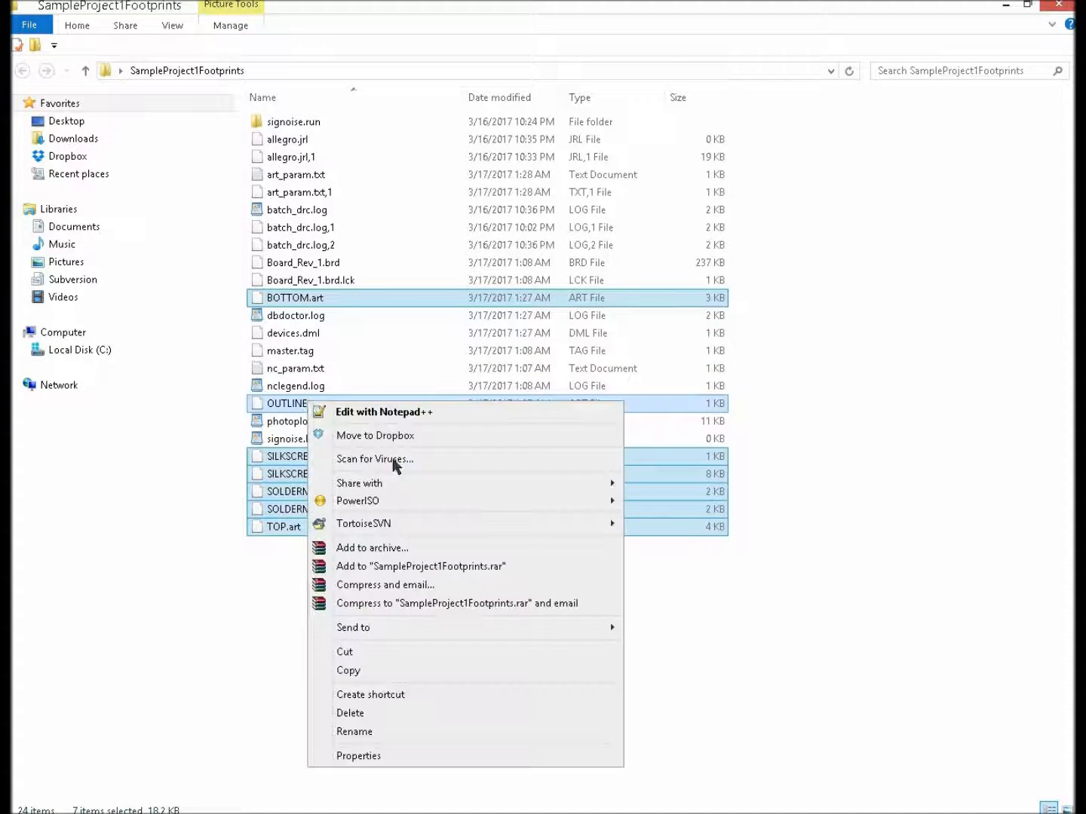
left_click(347, 670)
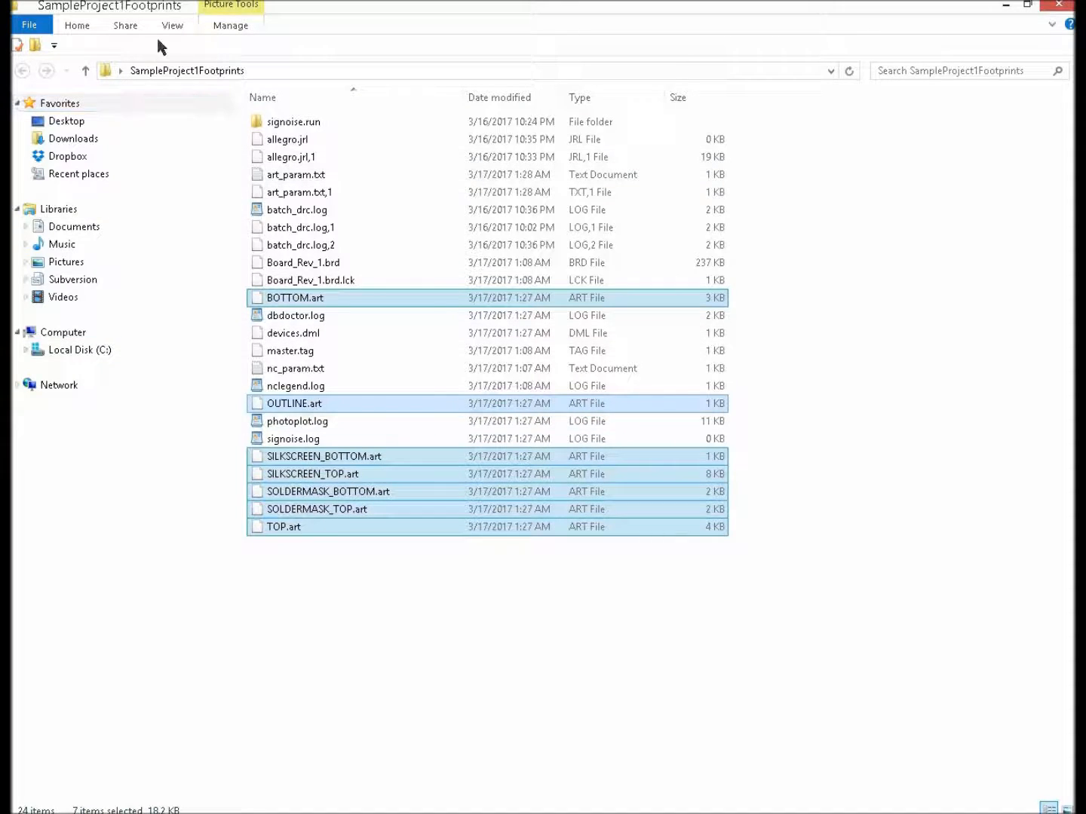
Create a new folder named Manufacturing_Files inside the SampleProject1Footprints folder
right_click(324, 551)
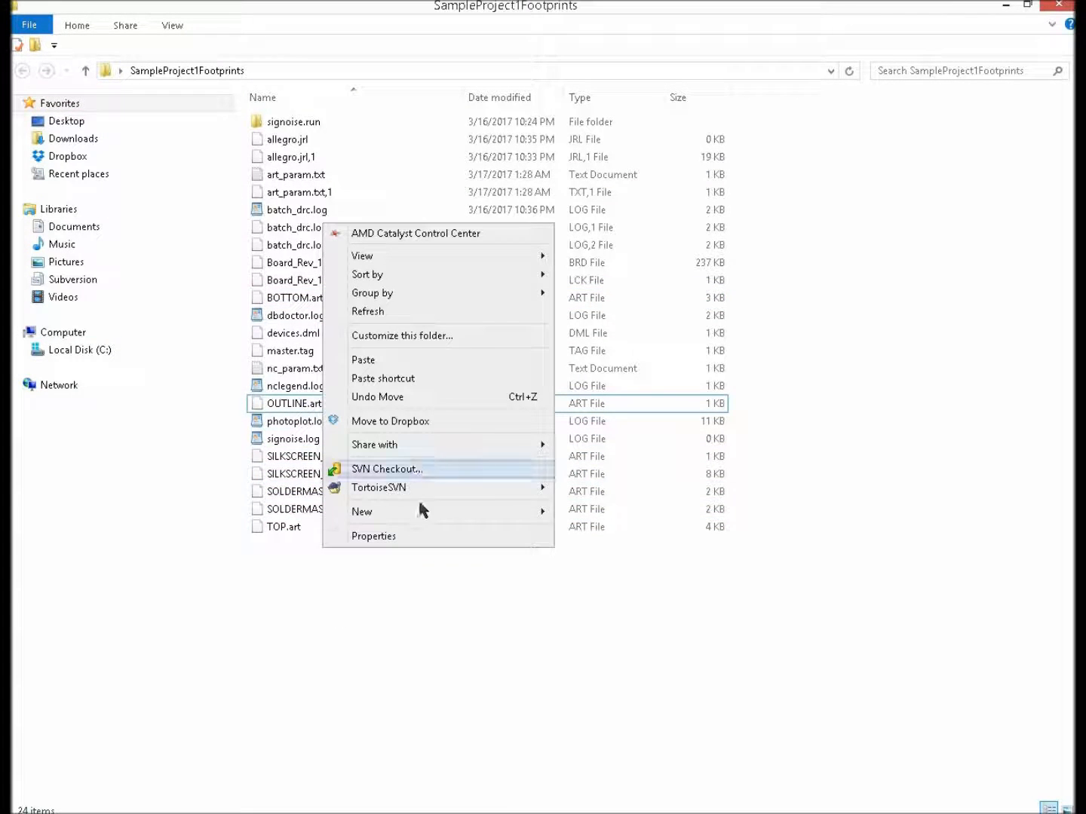
mouse_move(539, 518)
left_click(626, 512)
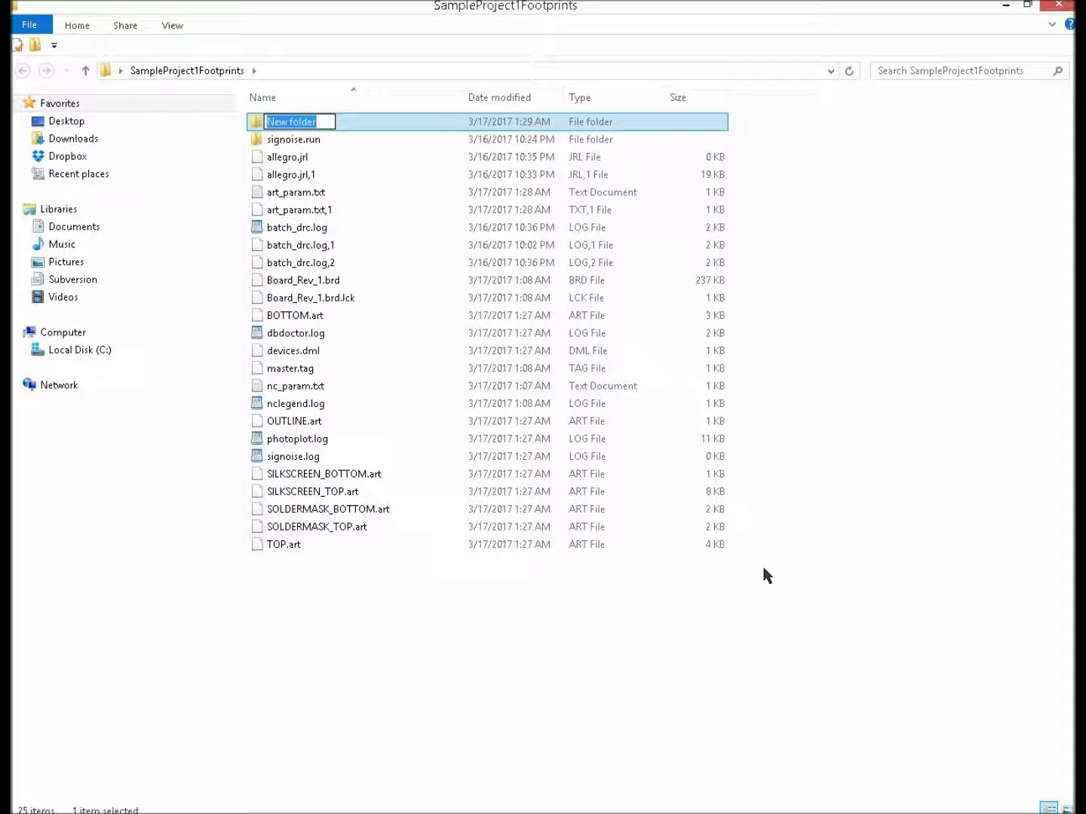
key("BackSpace")
type("Ma")
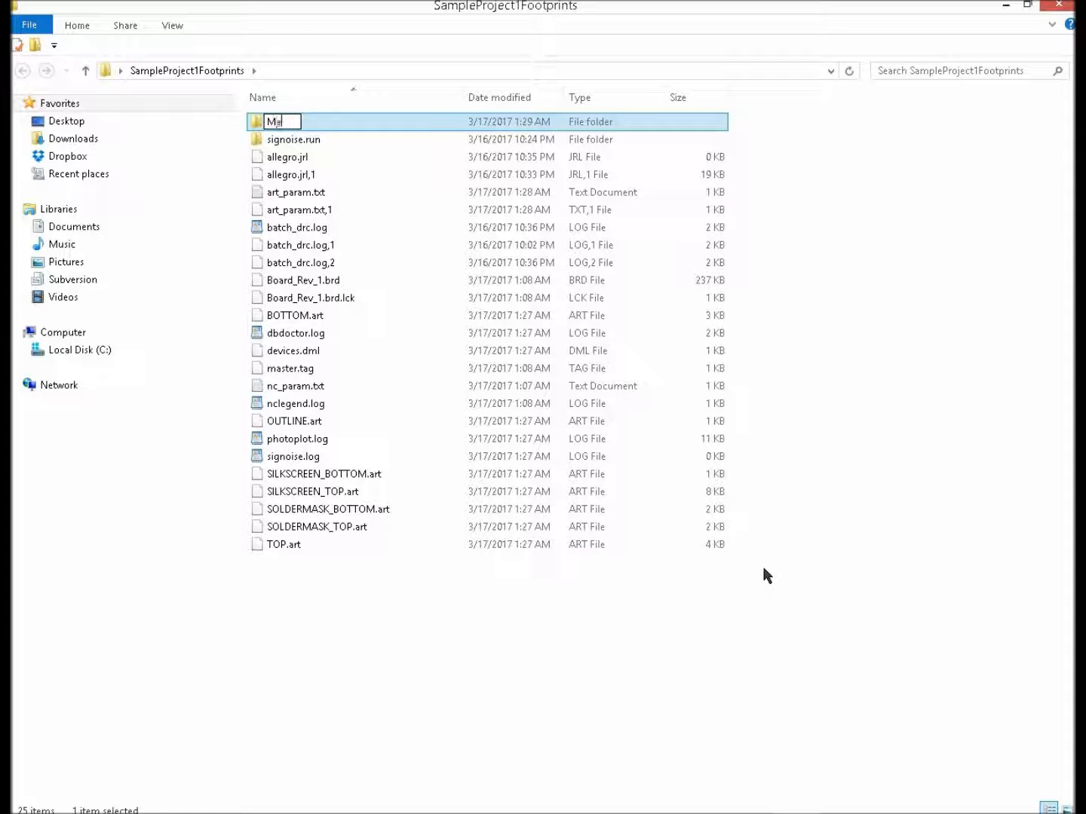
type("nufacturing")
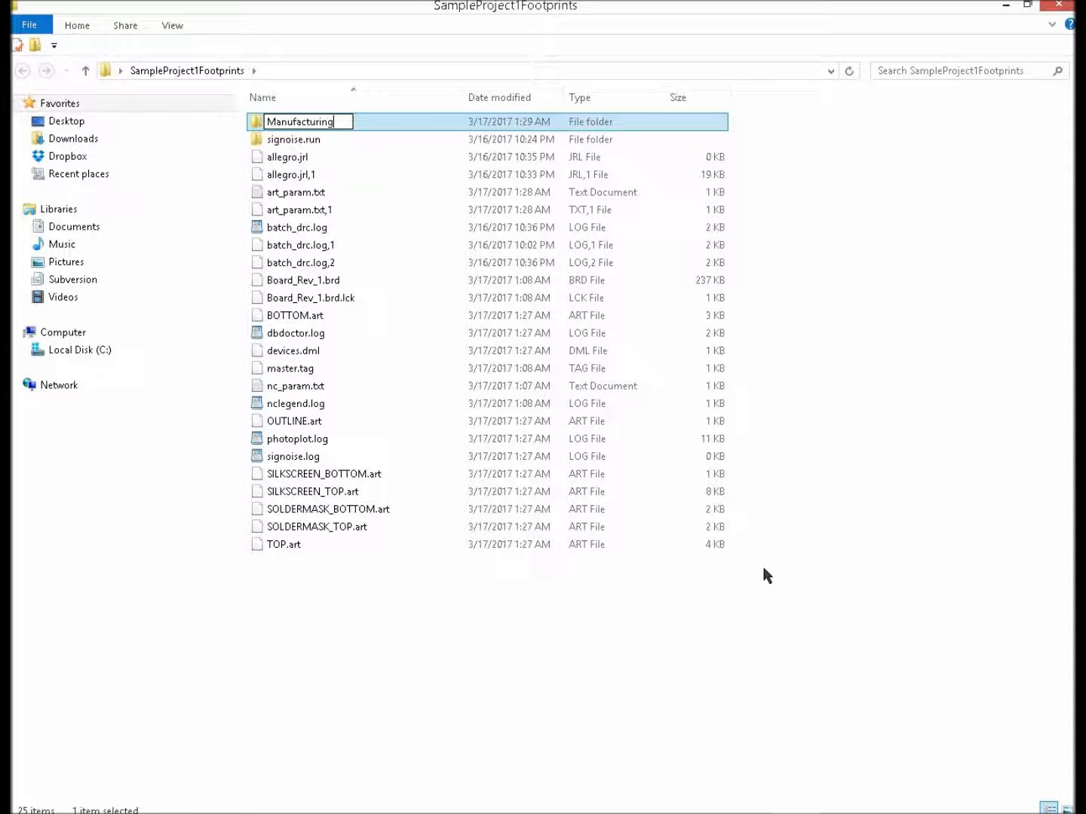
type("_Files")
key("Return")
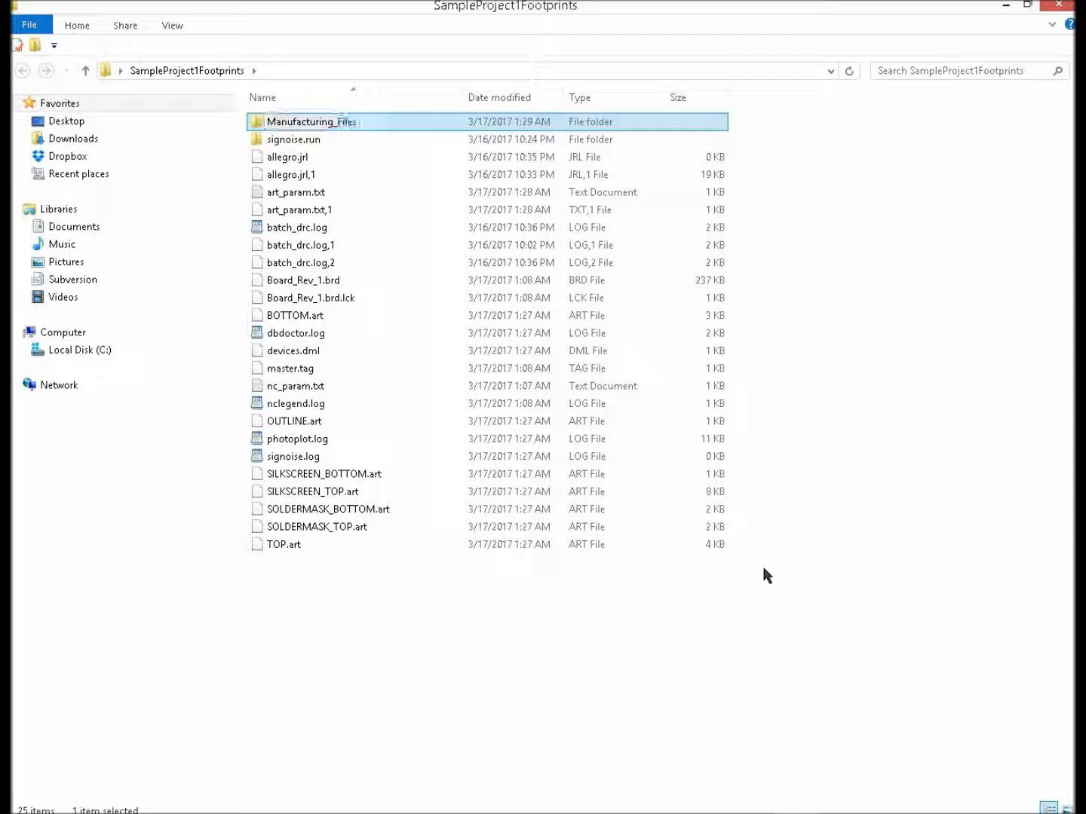
Open the Manufacturing_Files folder and paste the seven .art files into it
double_click(329, 128)
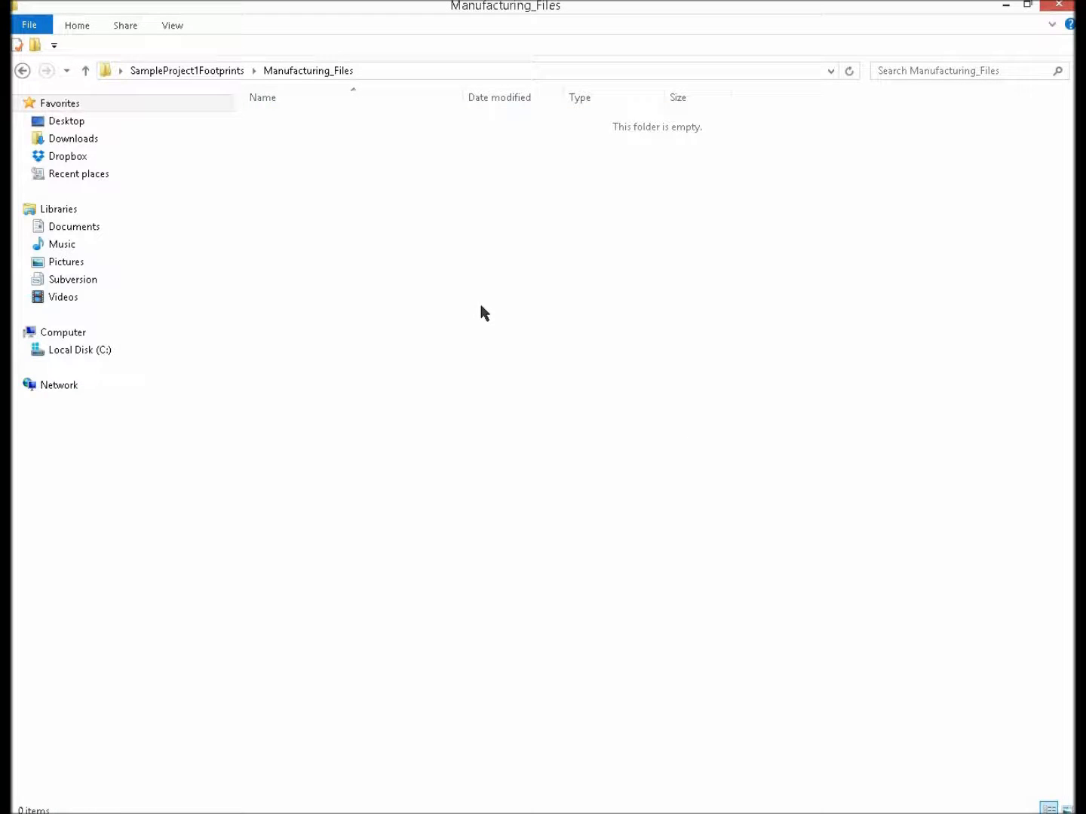
key("ctrl+v")
left_click(473, 322)
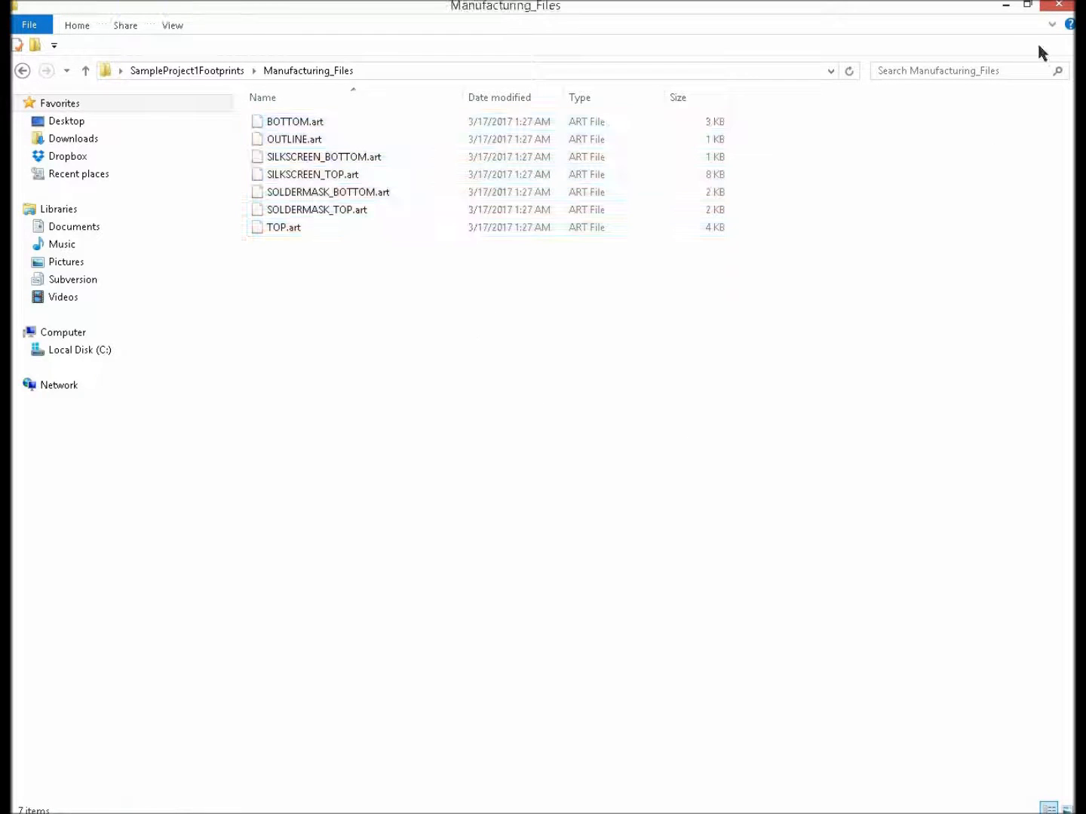
Switch back to OrCAD PCB Designer and turn global visibility on for all layers in the Color Dialog
left_click(1006, 10)
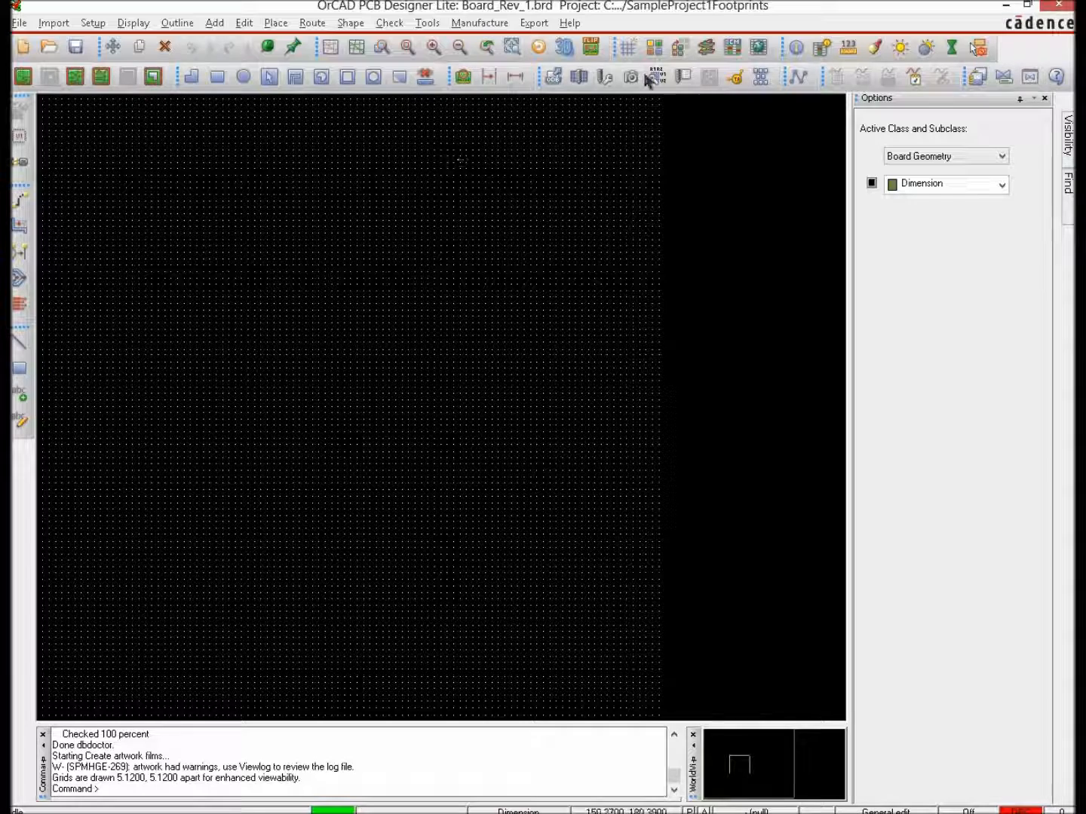
left_click(654, 47)
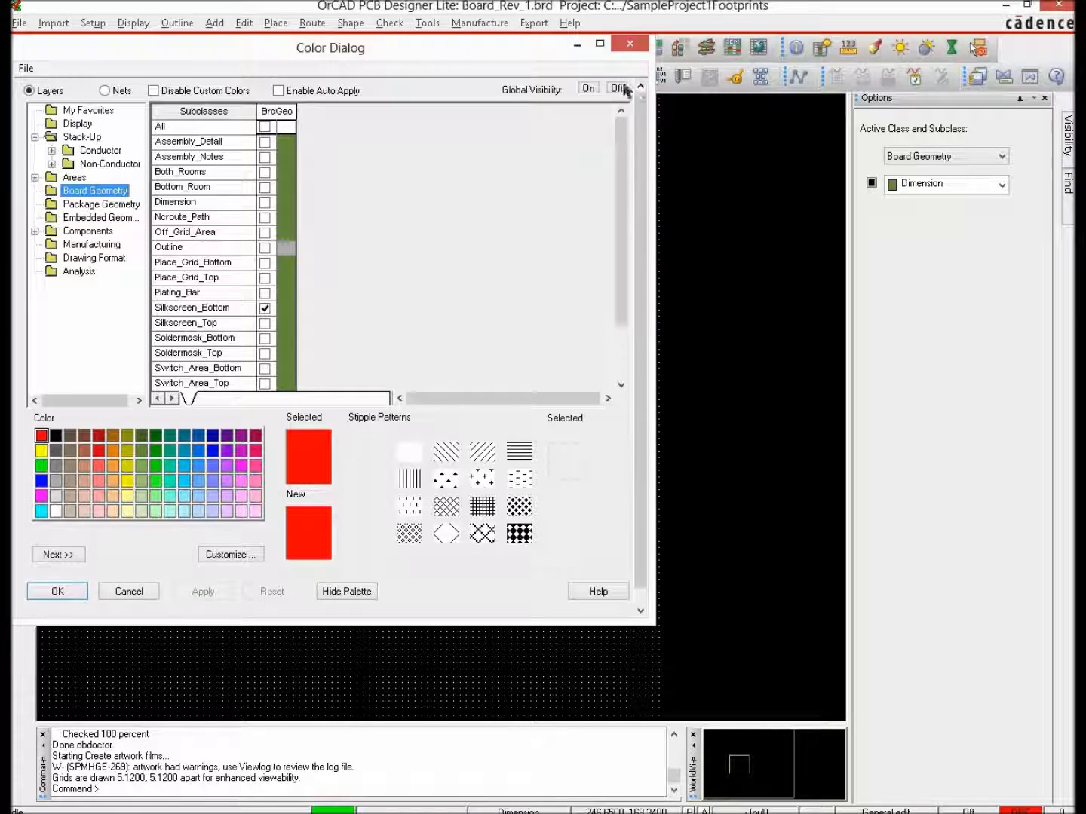
left_click(588, 88)
left_click(80, 106)
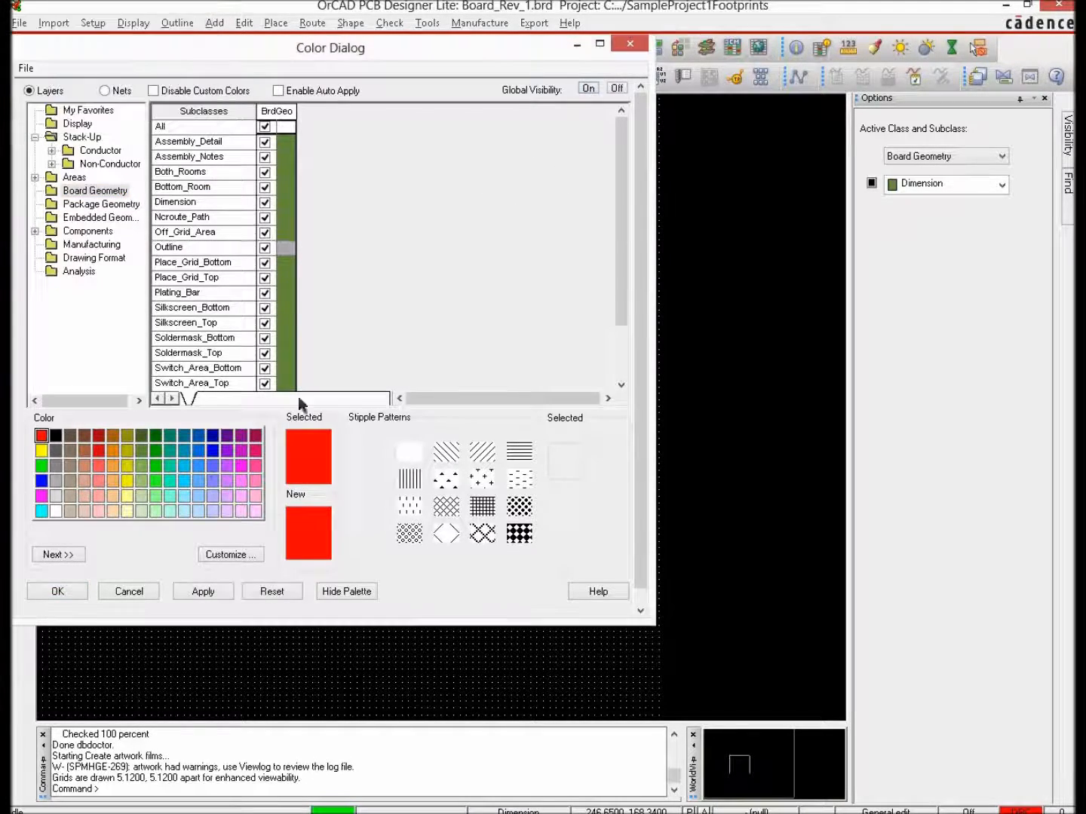